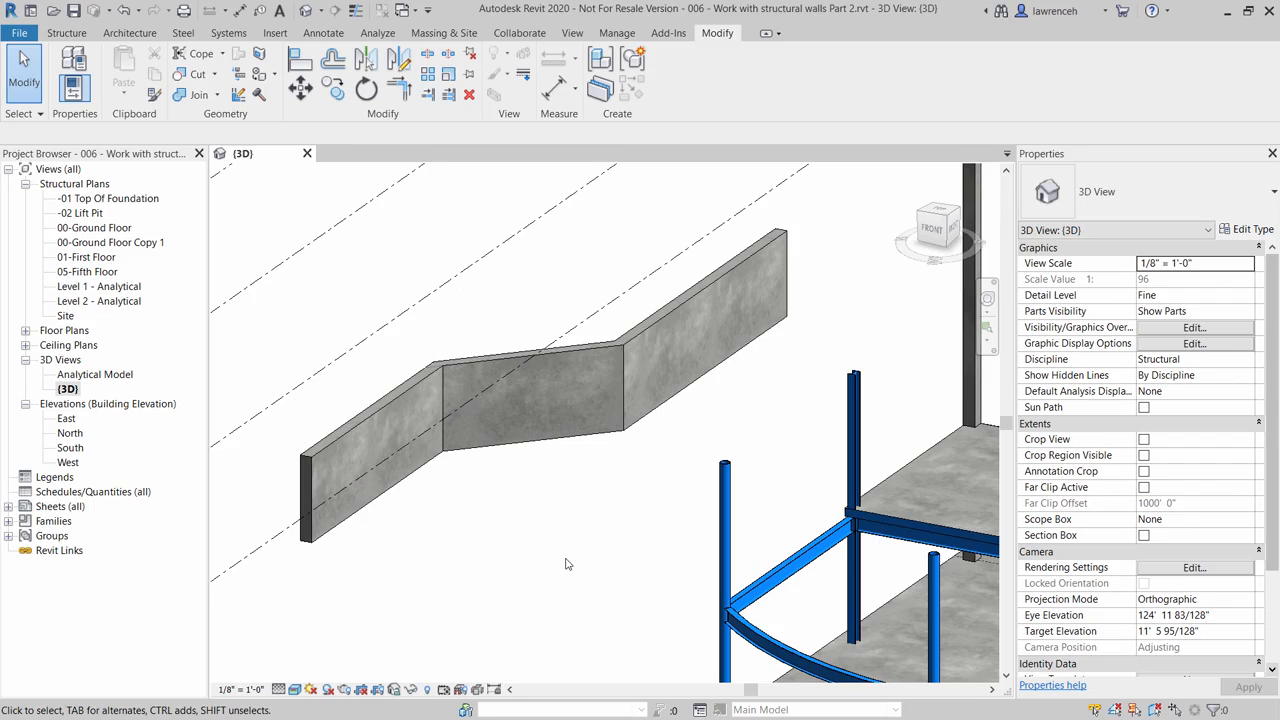
- Select the 27' end segment of the zigzag concrete wall in 3D to examine its joint with the angled segment
scroll(614, 451, "up", 1)
middle_click_drag(616, 453, 681, 509)
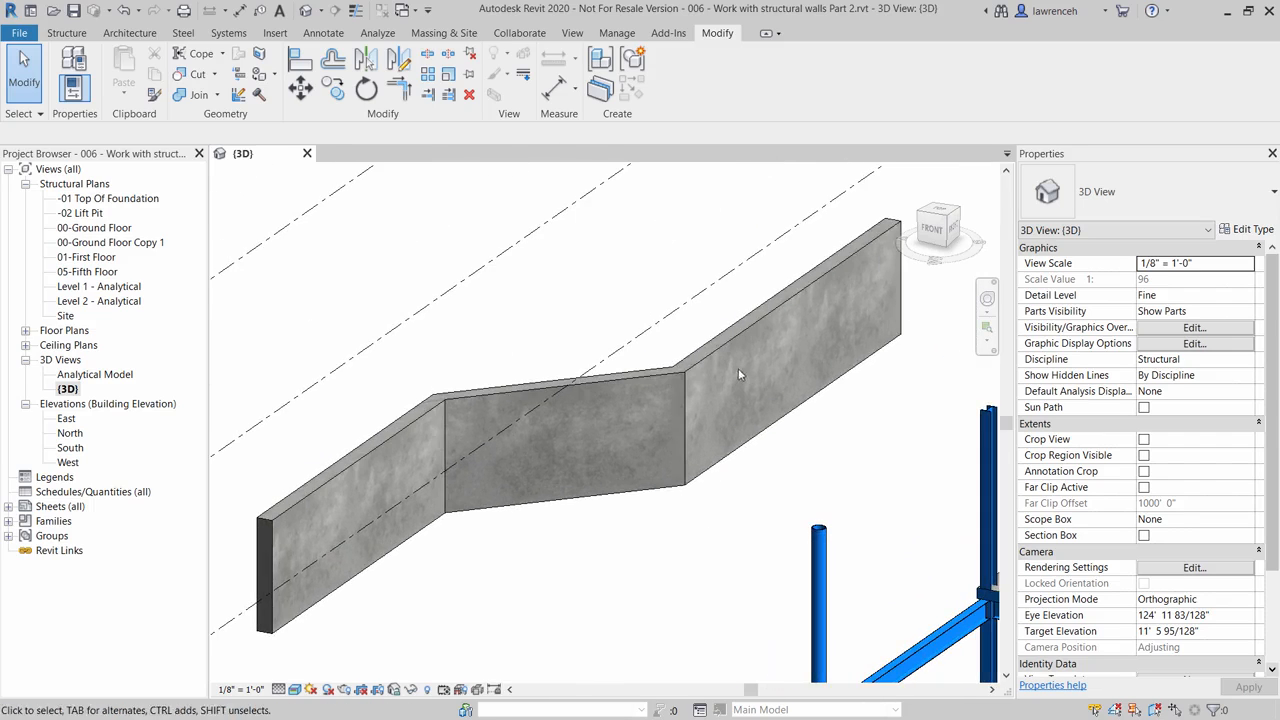
left_click(756, 317)
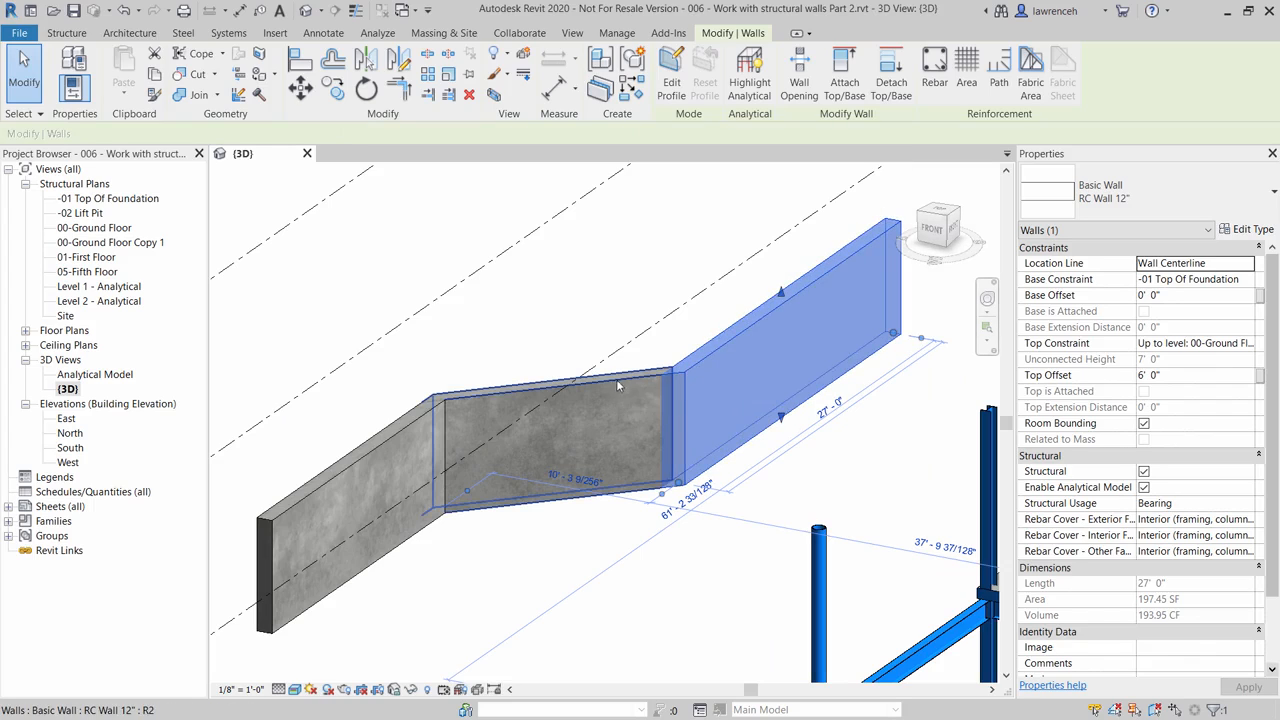
left_click(727, 588)
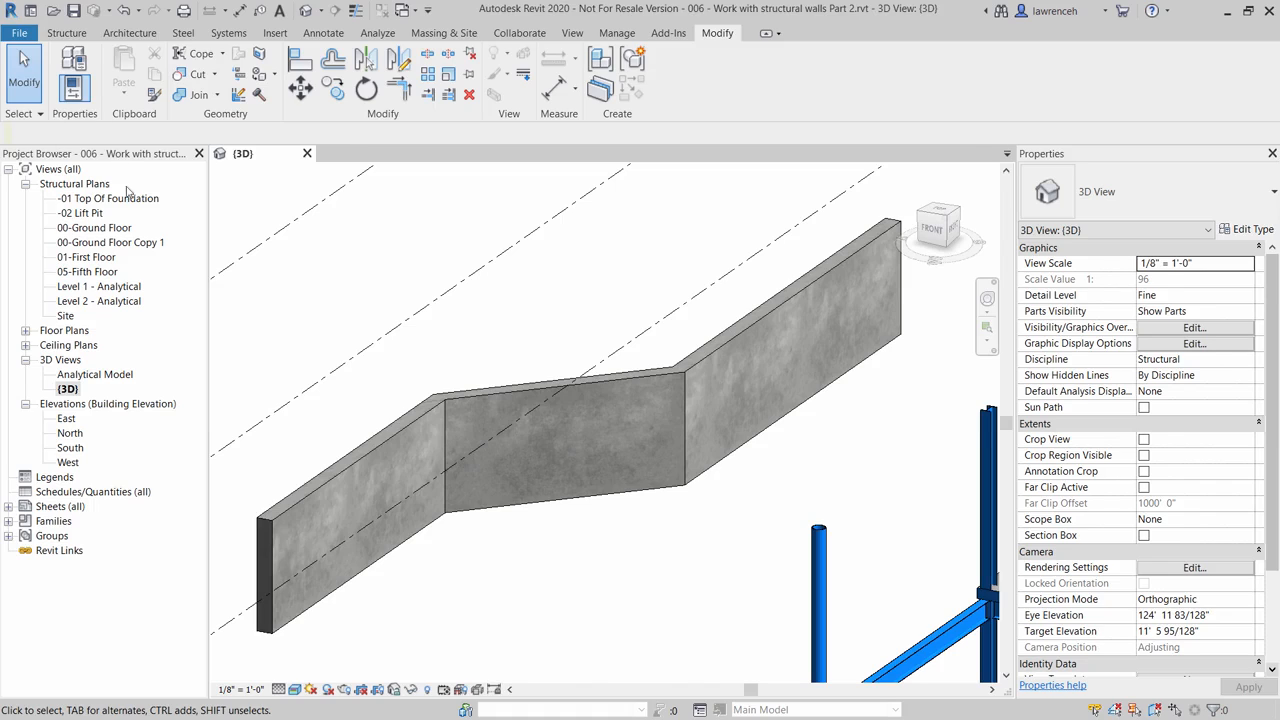
- Open the 00-Ground Floor structural plan at the upper bend of the zigzag wall
left_click(115, 229)
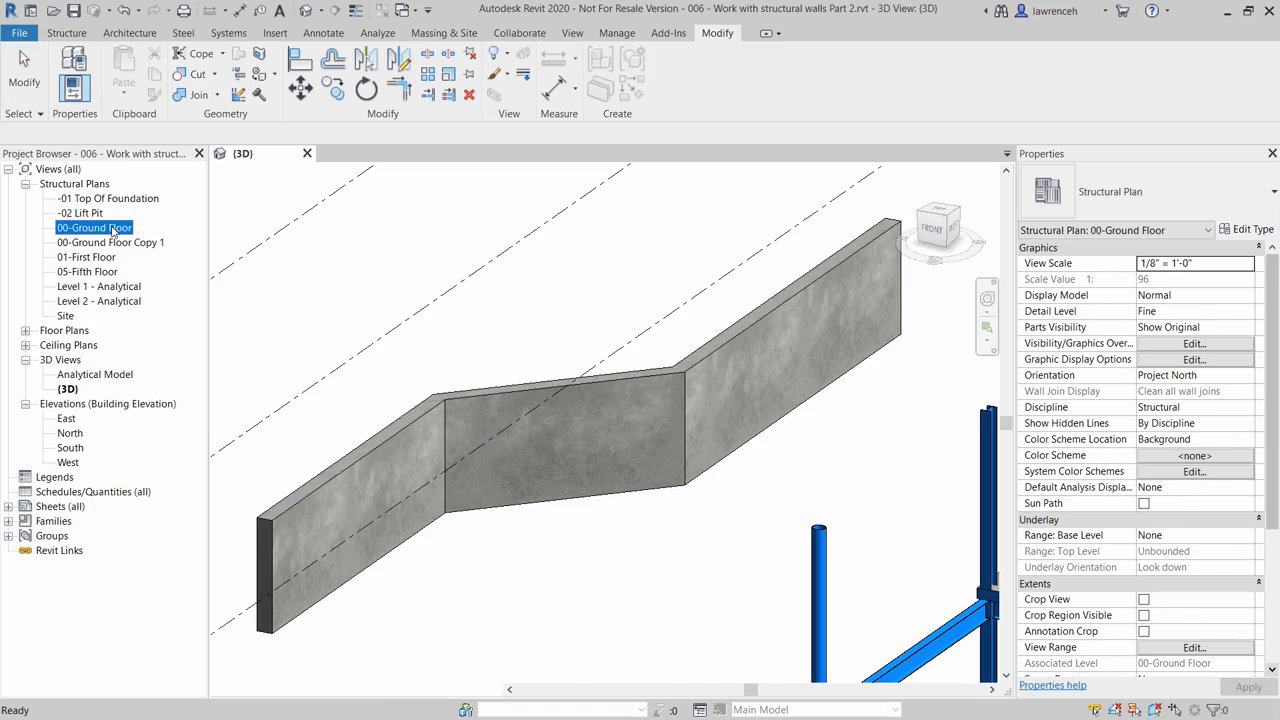
double_click(113, 229)
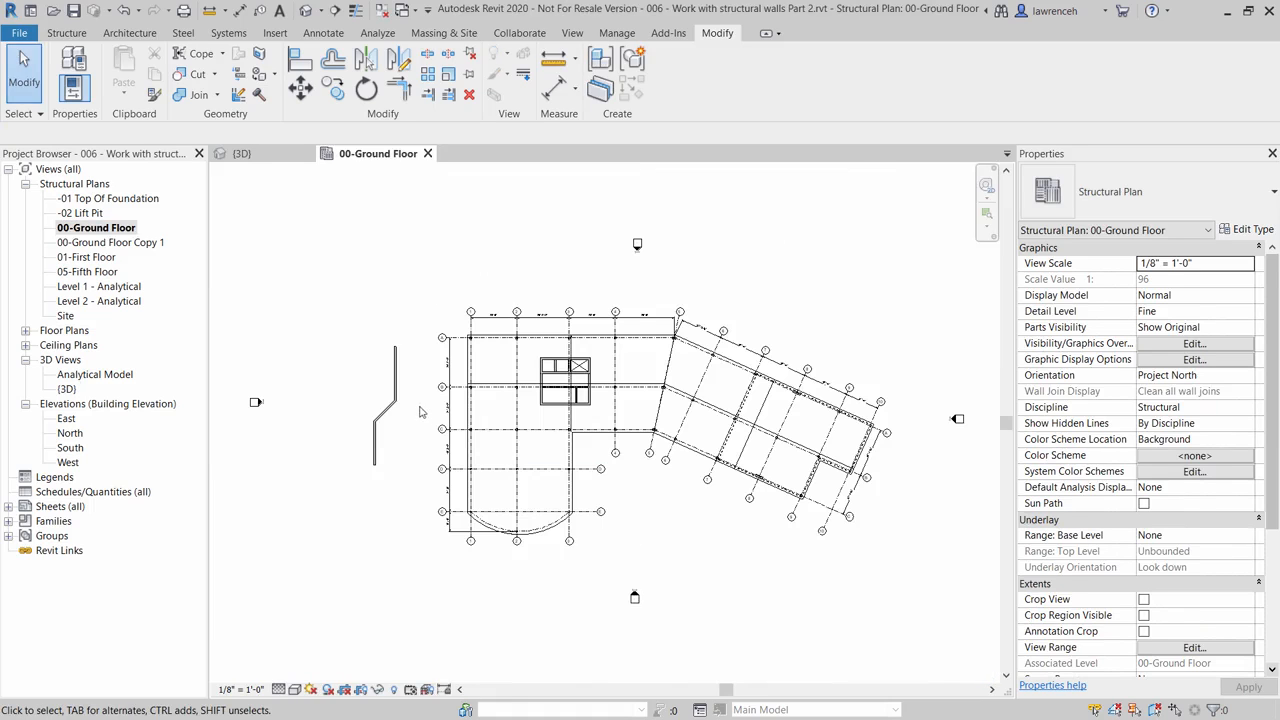
scroll(390, 400, "up", 8)
scroll(387, 389, "up", 2)
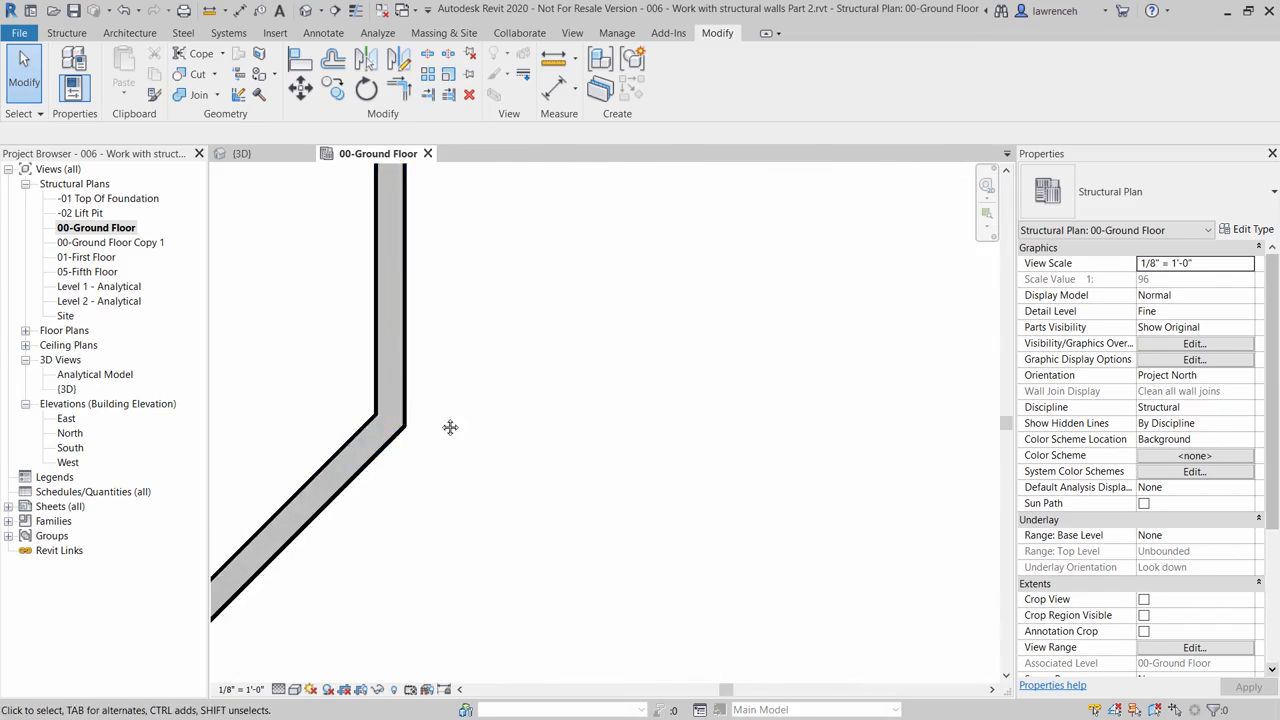
middle_click_drag(449, 428, 570, 489)
middle_click_drag(560, 425, 585, 431)
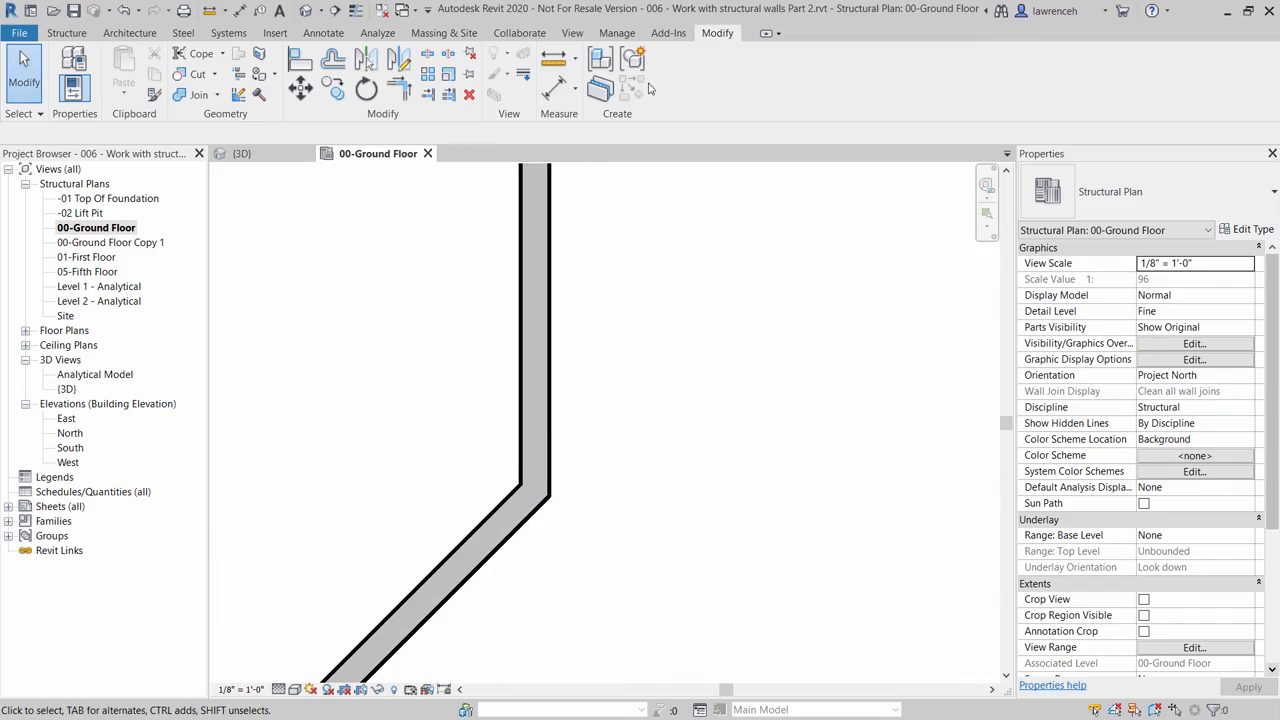
- Use Wall Joins on the zigzag wall's upper bend, try its butt configurations, and set the join to Miter
left_click(239, 94)
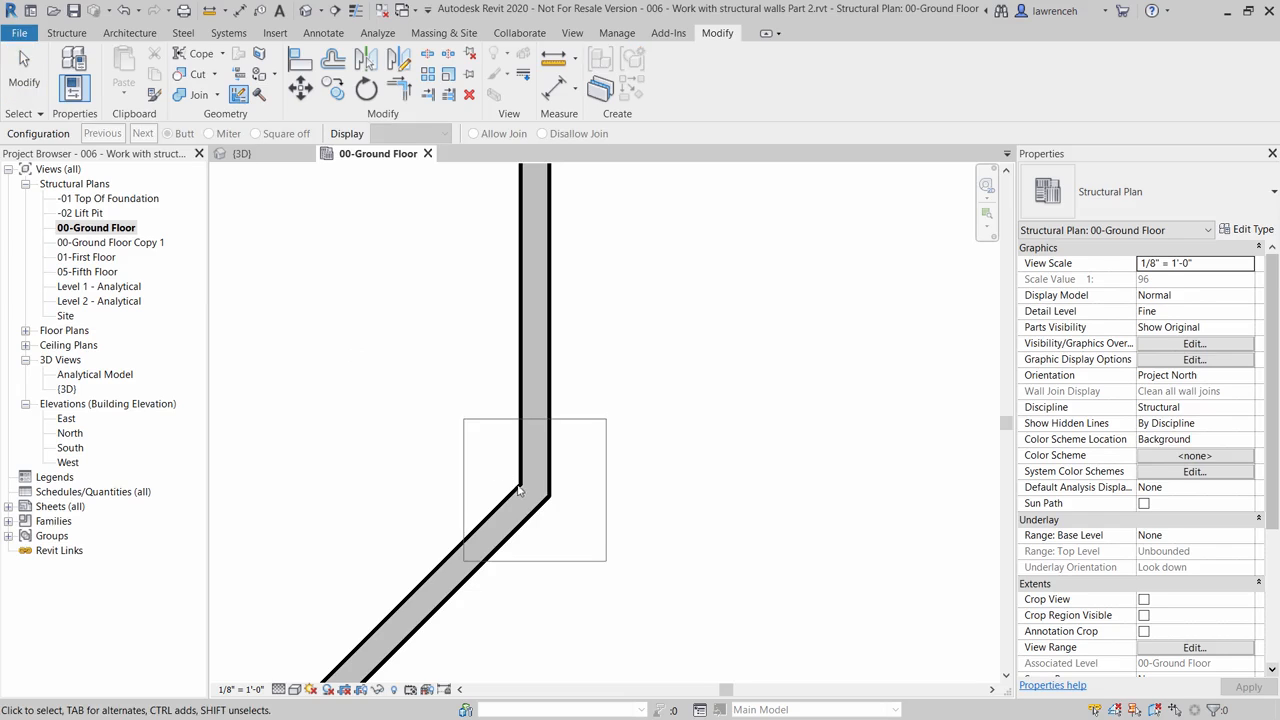
scroll(518, 490, "down", 3)
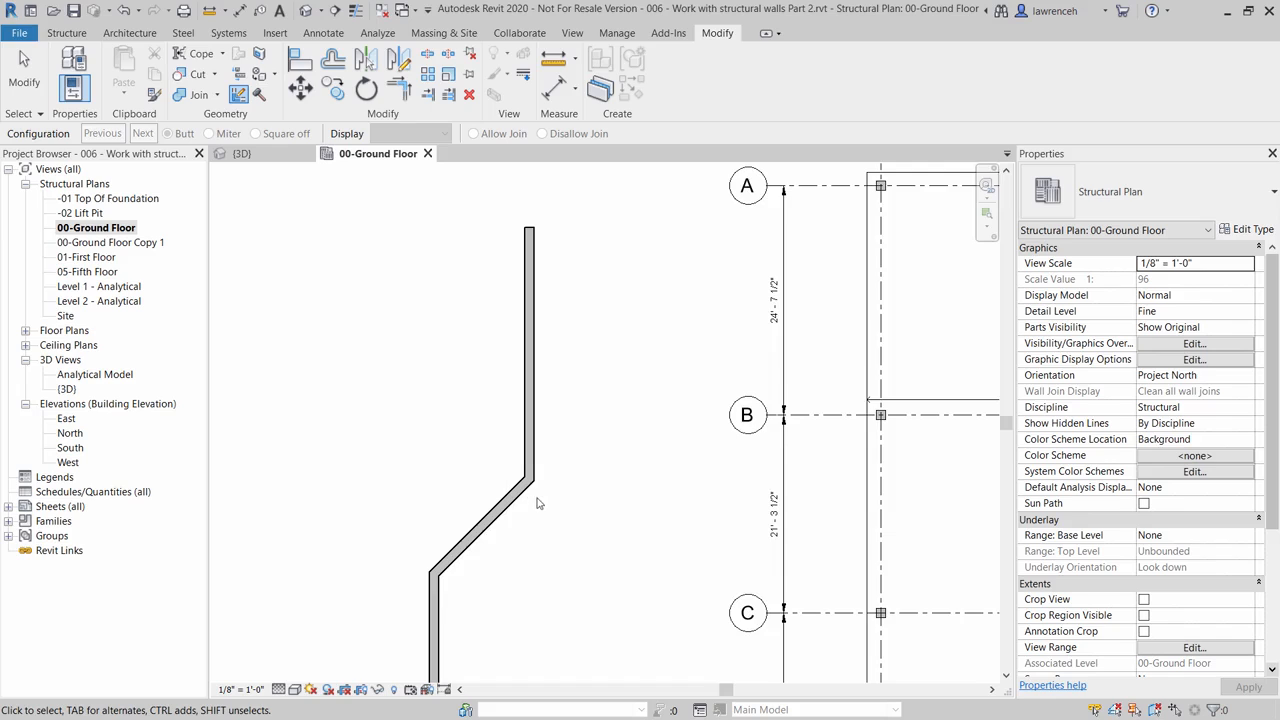
scroll(530, 493, "up", 2)
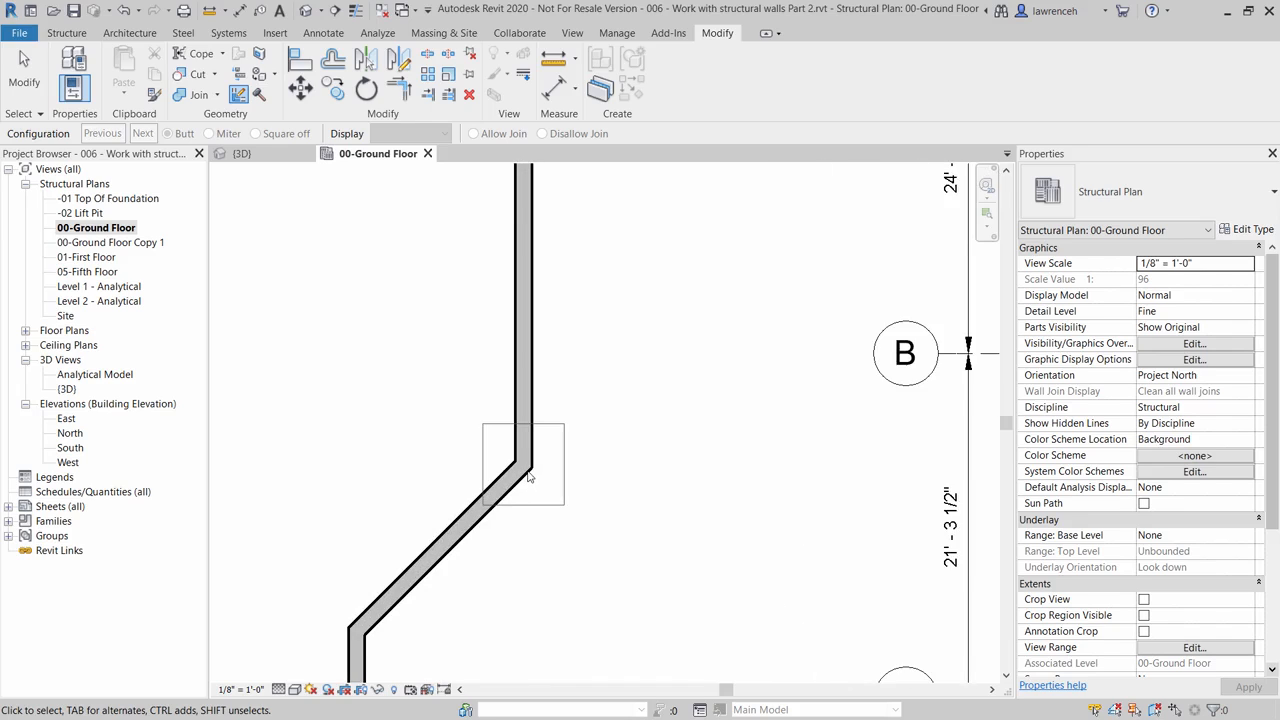
left_click(529, 477)
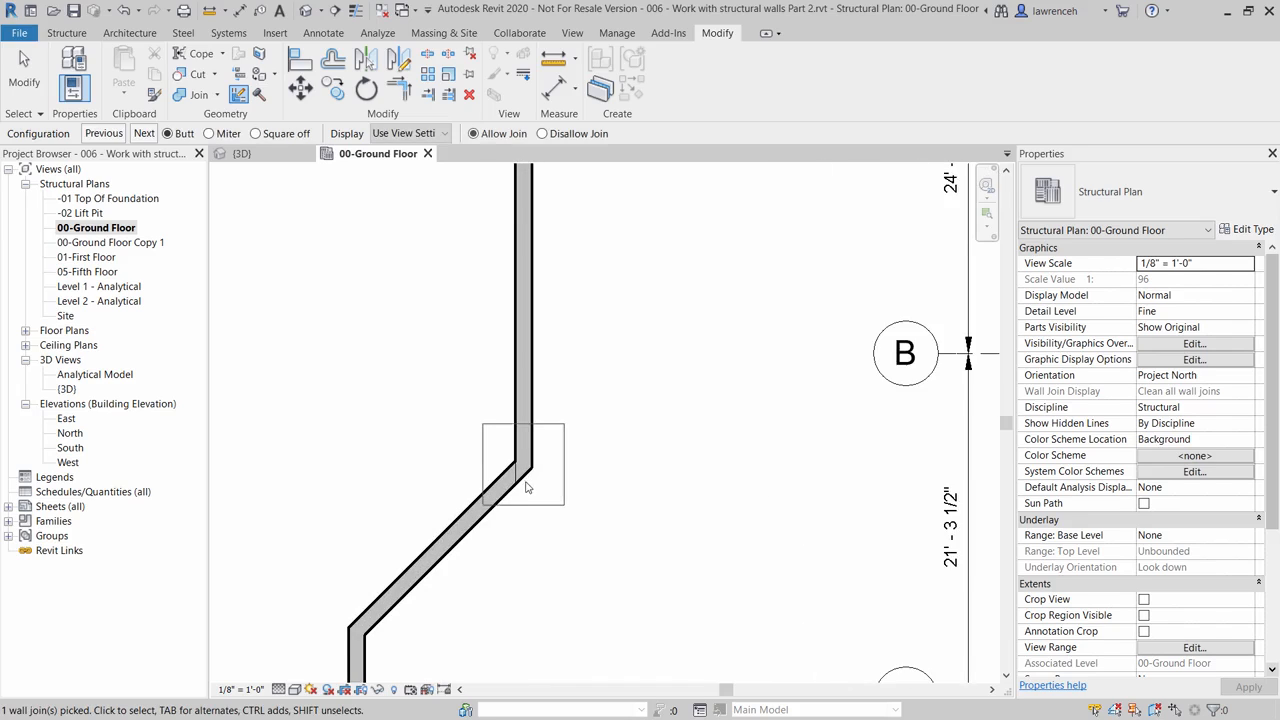
scroll(530, 490, "up", 2)
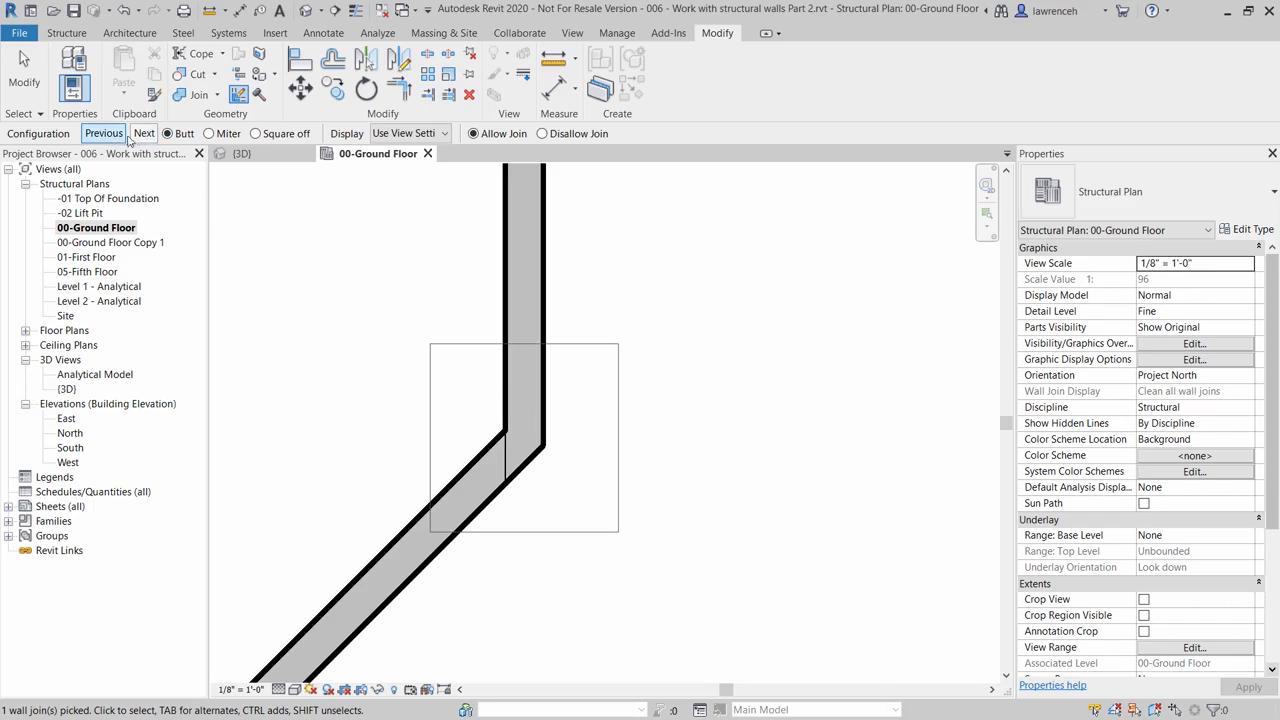
left_click(145, 136)
left_click(114, 137)
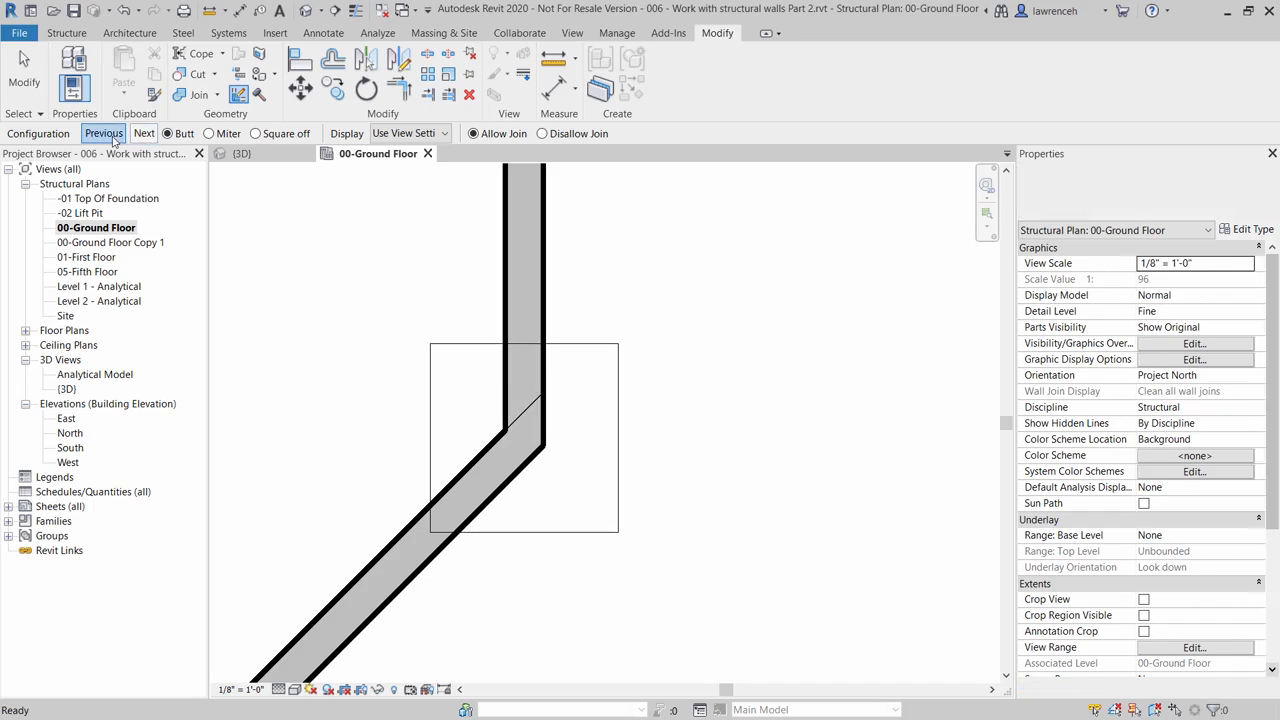
left_click(144, 136)
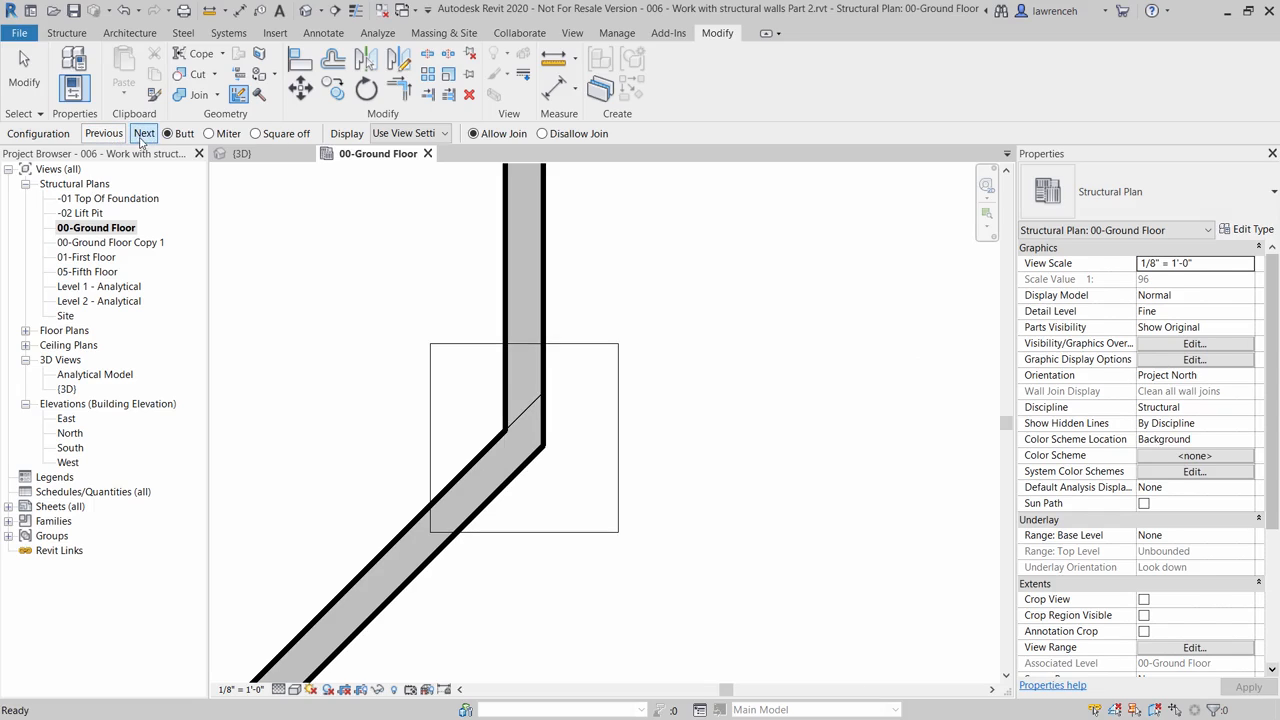
left_click(104, 134)
left_click(144, 134)
left_click(210, 134)
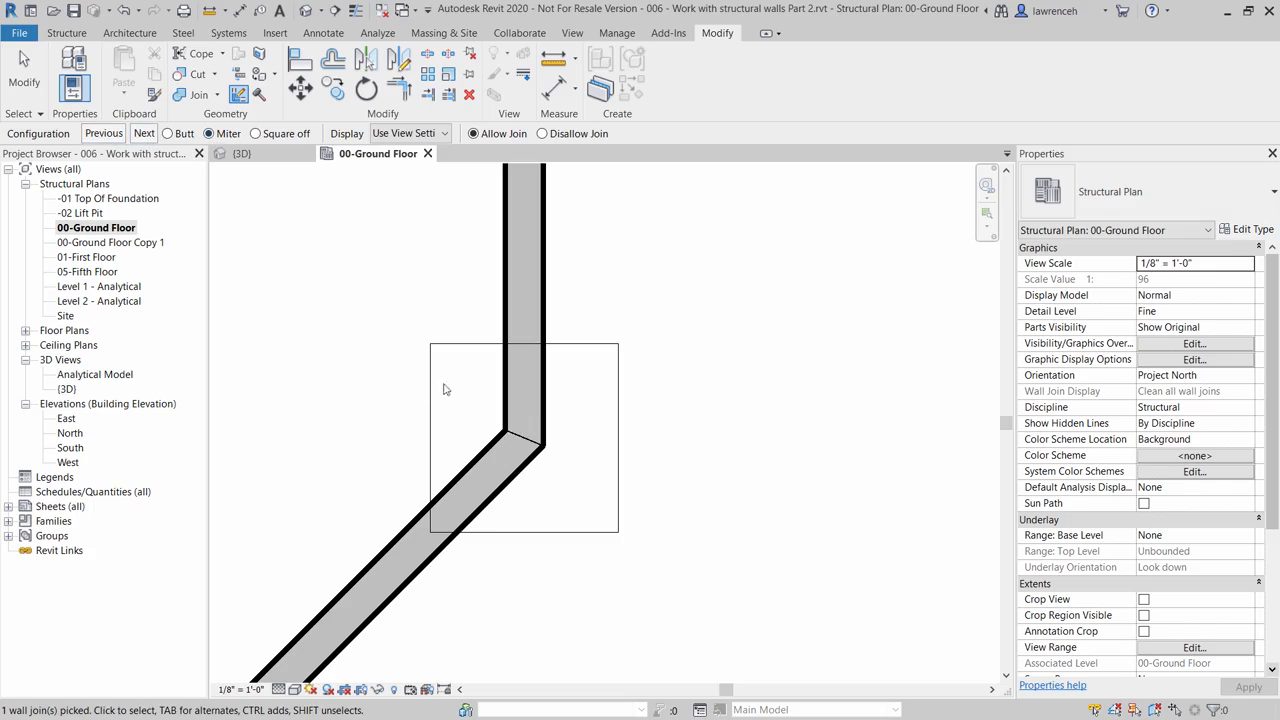
- Set the join at the zigzag wall's lower bend to Miter and end the Wall Joins command
scroll(584, 428, "down", 4)
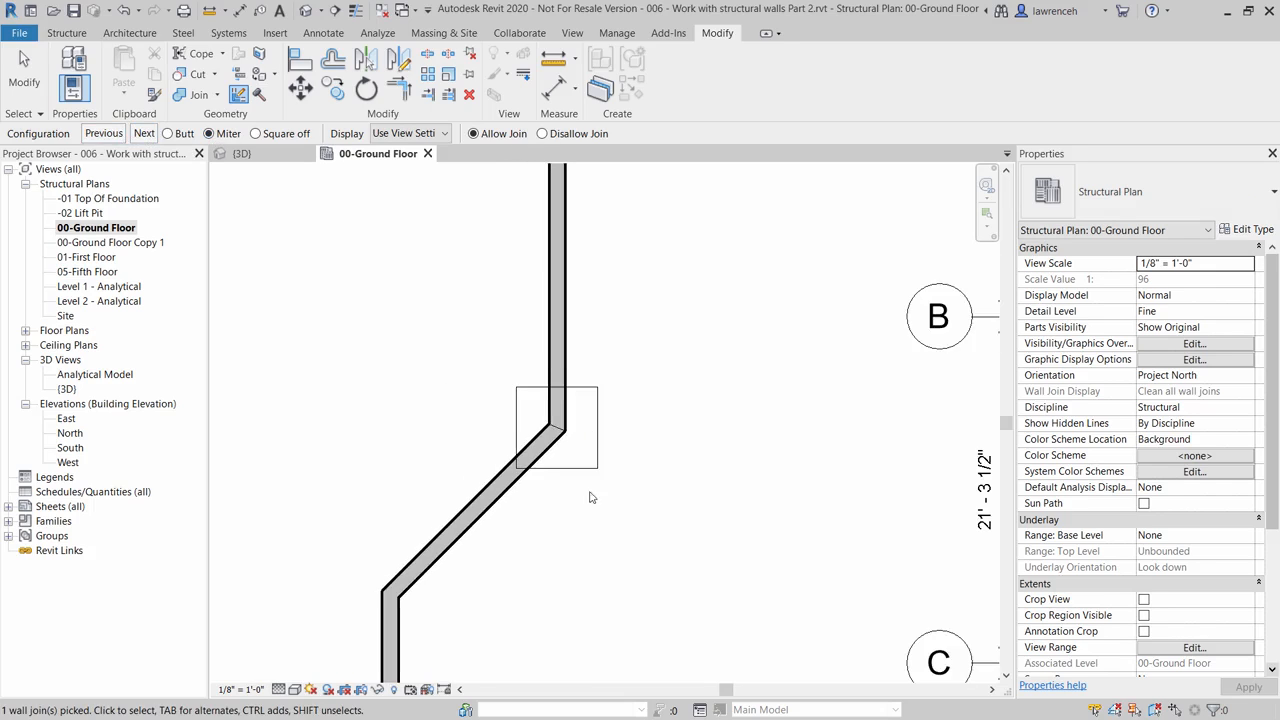
middle_click_drag(591, 497, 622, 390)
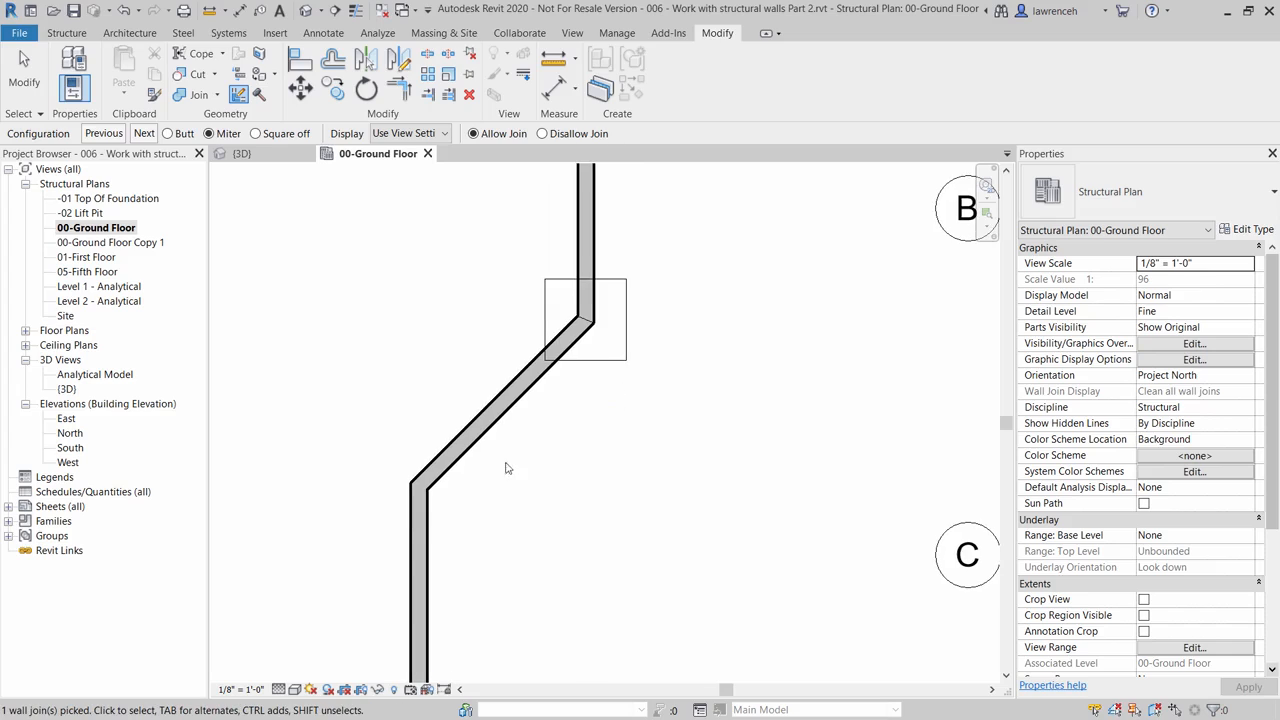
left_click(434, 494)
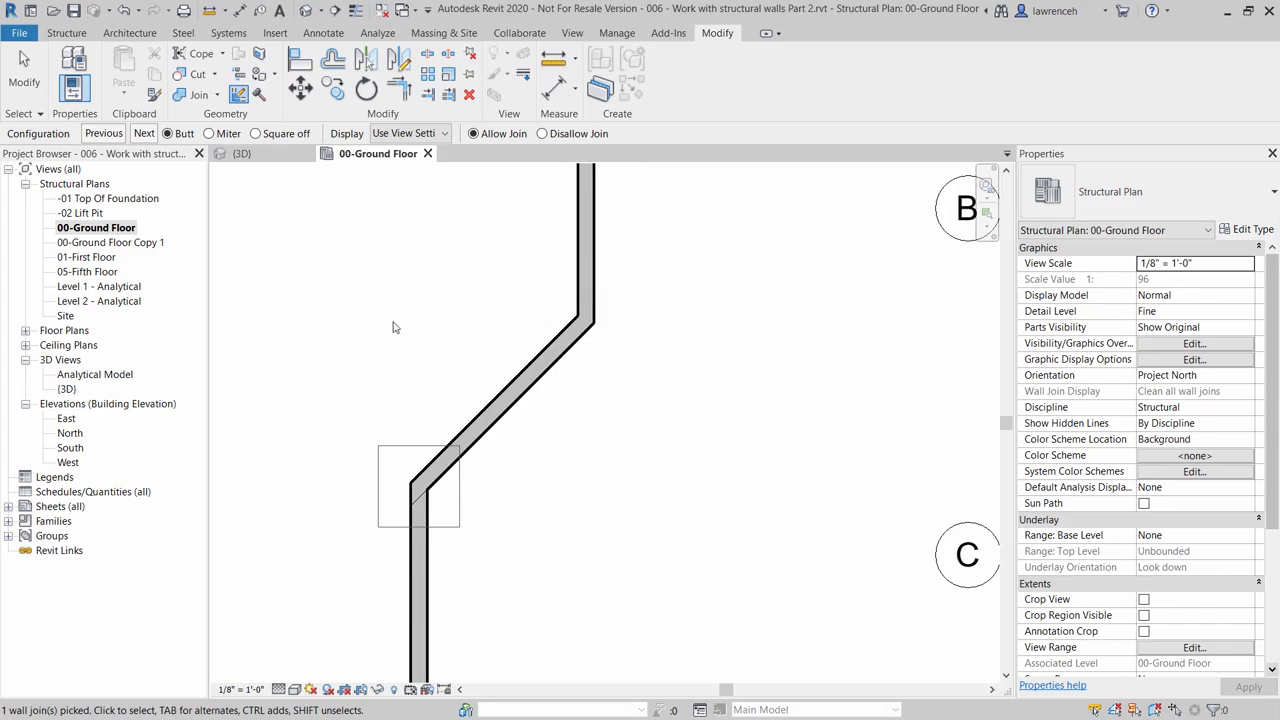
left_click(210, 134)
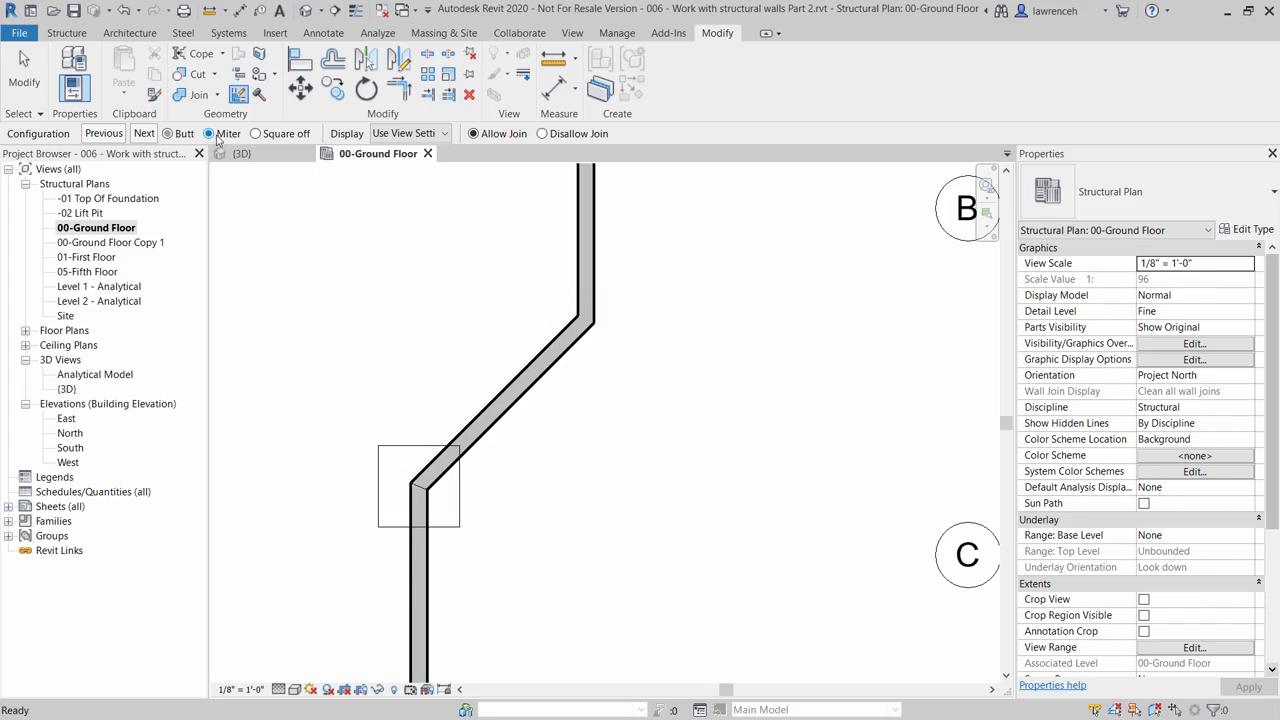
right_click(711, 237)
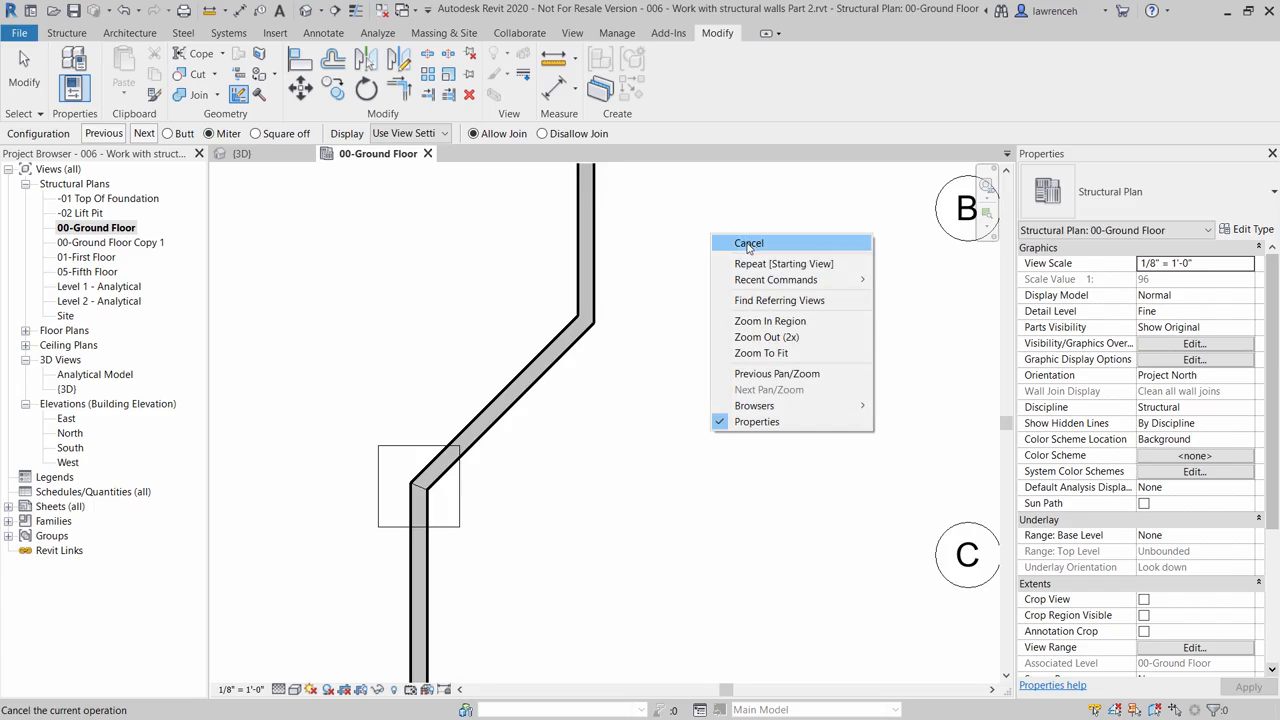
left_click(748, 244)
- Return to the {3D} view and select each of the three wall segments in turn to examine their mitered ends
middle_click_drag(694, 337, 677, 414)
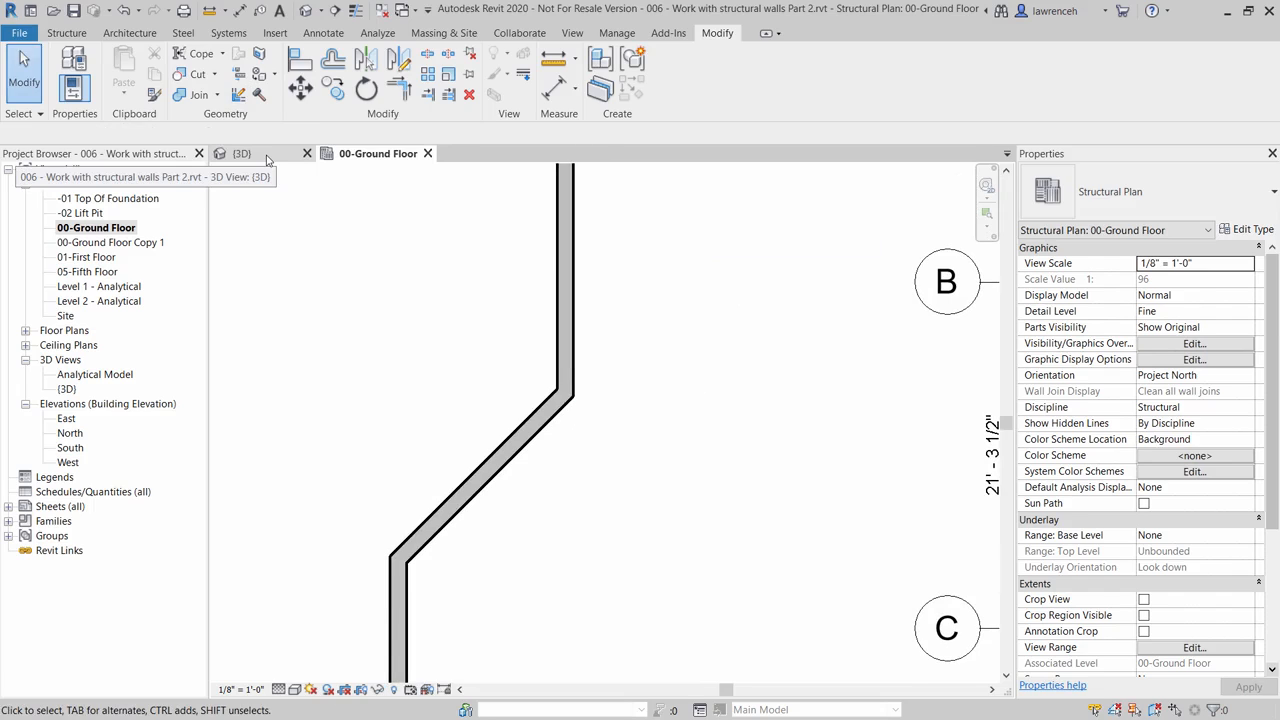
left_click(268, 158)
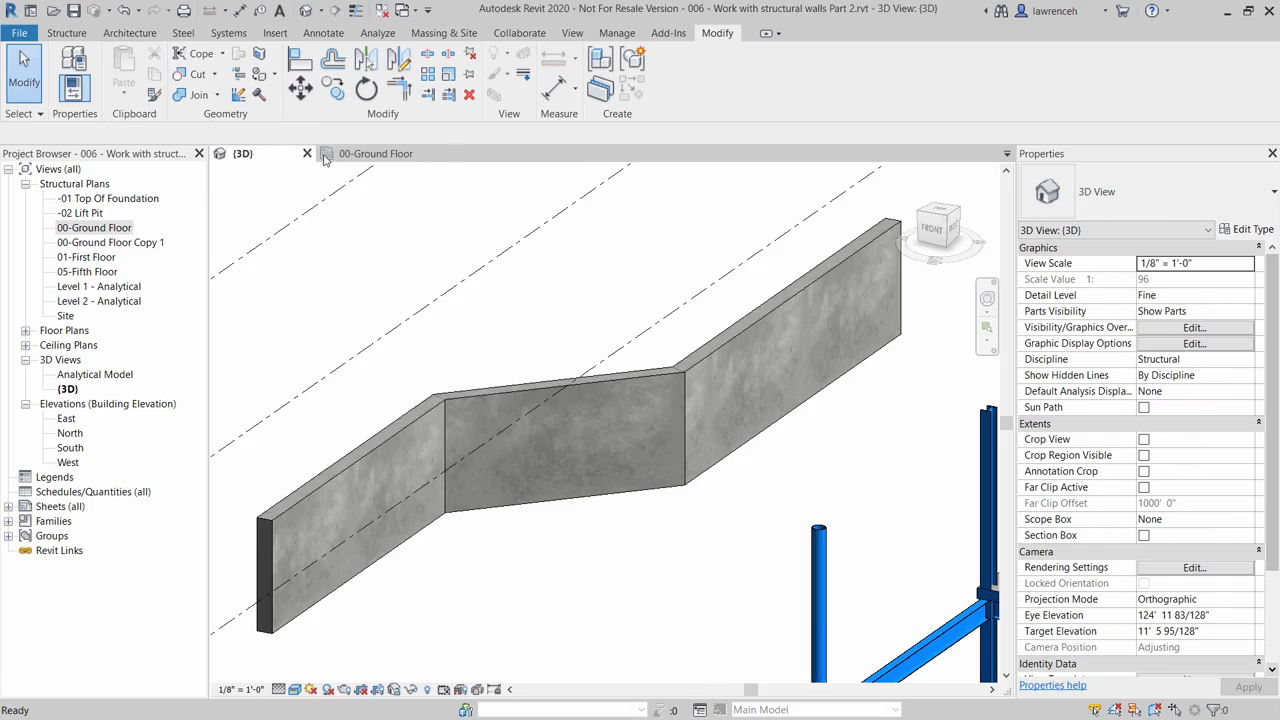
left_click(744, 333)
middle_click_drag(829, 457, 759, 482)
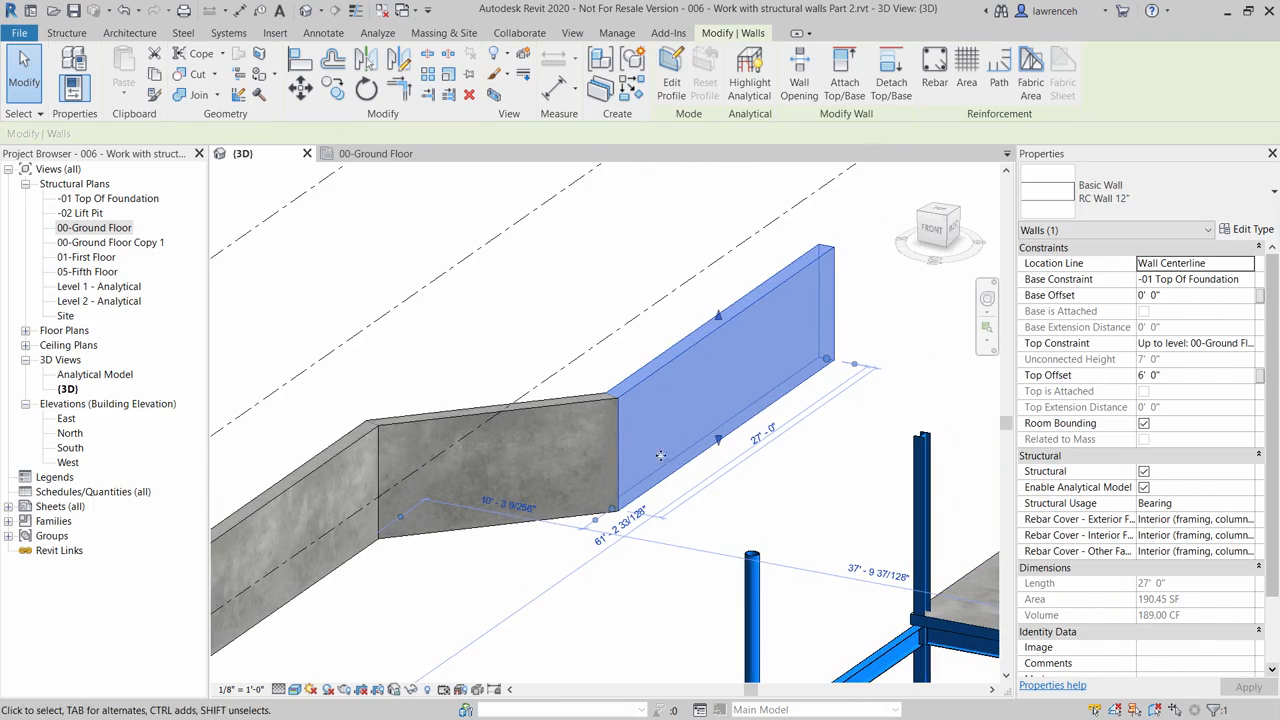
left_click(566, 403)
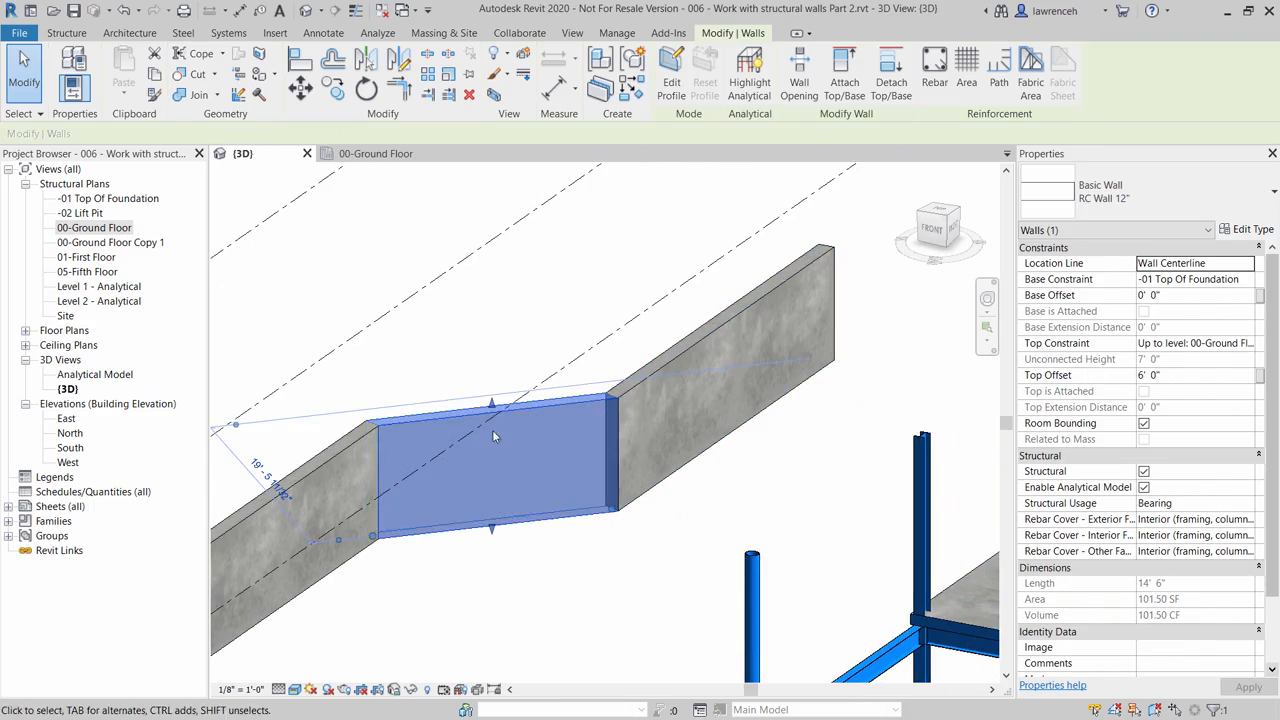
left_click(328, 462)
left_click(846, 476)
middle_click_drag(760, 507, 817, 488)
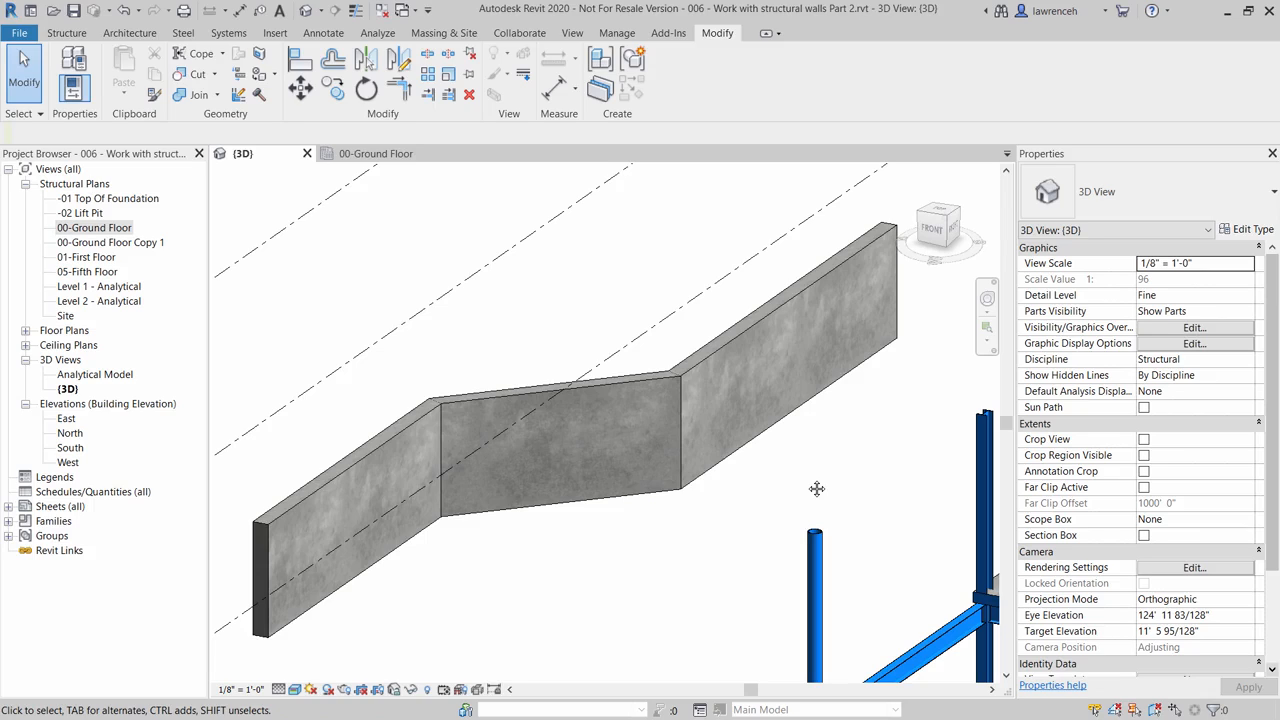
- Split the 27' end segment of the wall near mid-length with Split Element, keeping Delete Inner Segment off
left_click(831, 393)
scroll(801, 450, "up", 1)
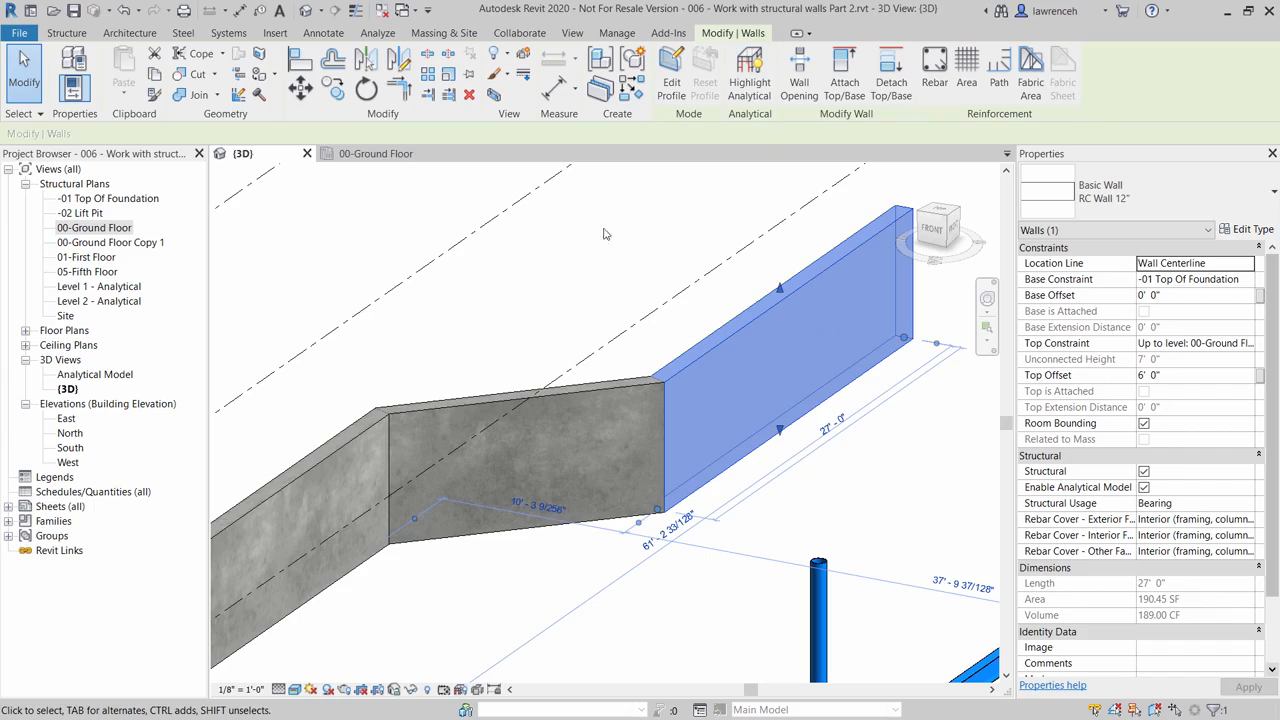
left_click(428, 57)
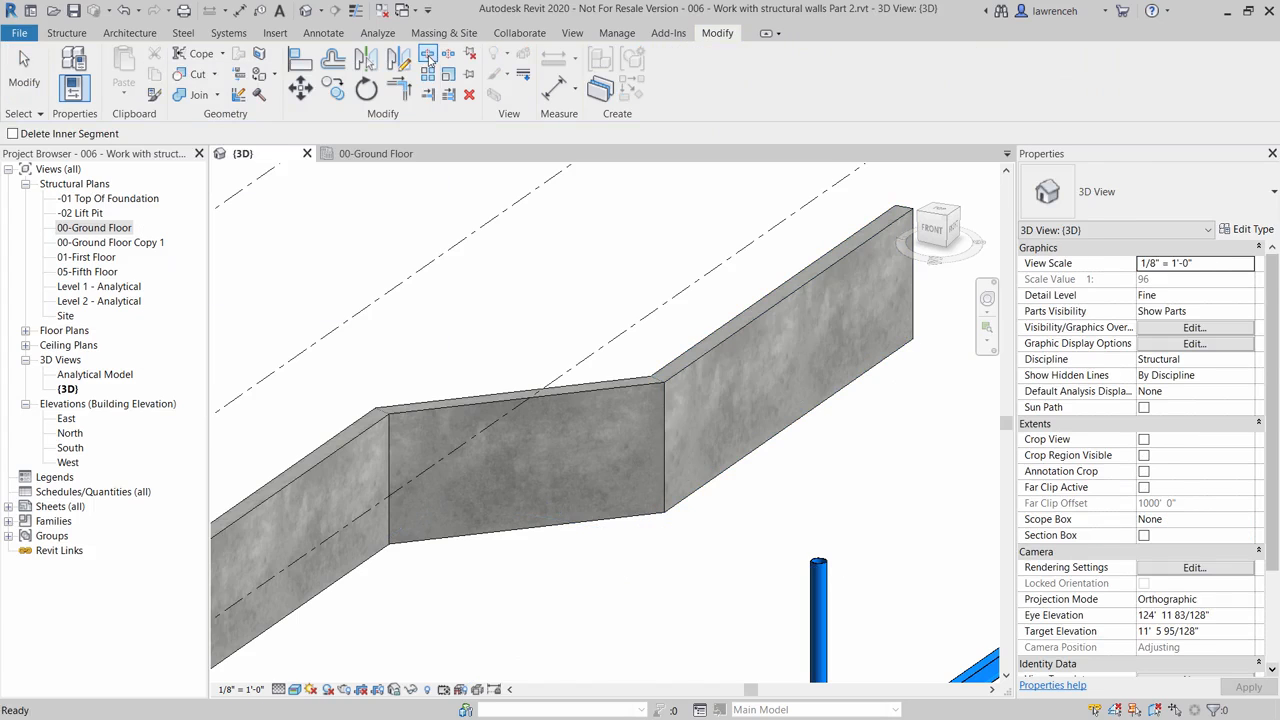
left_click(790, 289)
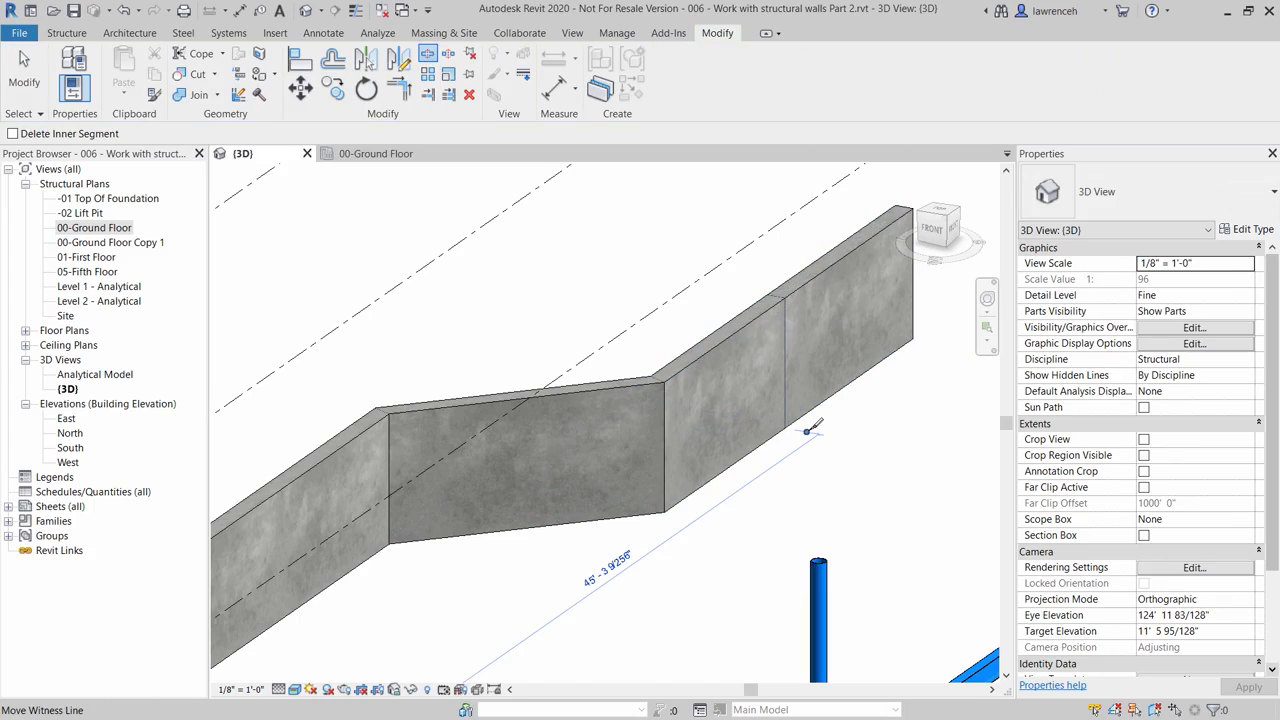
- Set the split line's distance from the opposite end of the wall run to 45' and end the split command
scroll(812, 428, "down", 2)
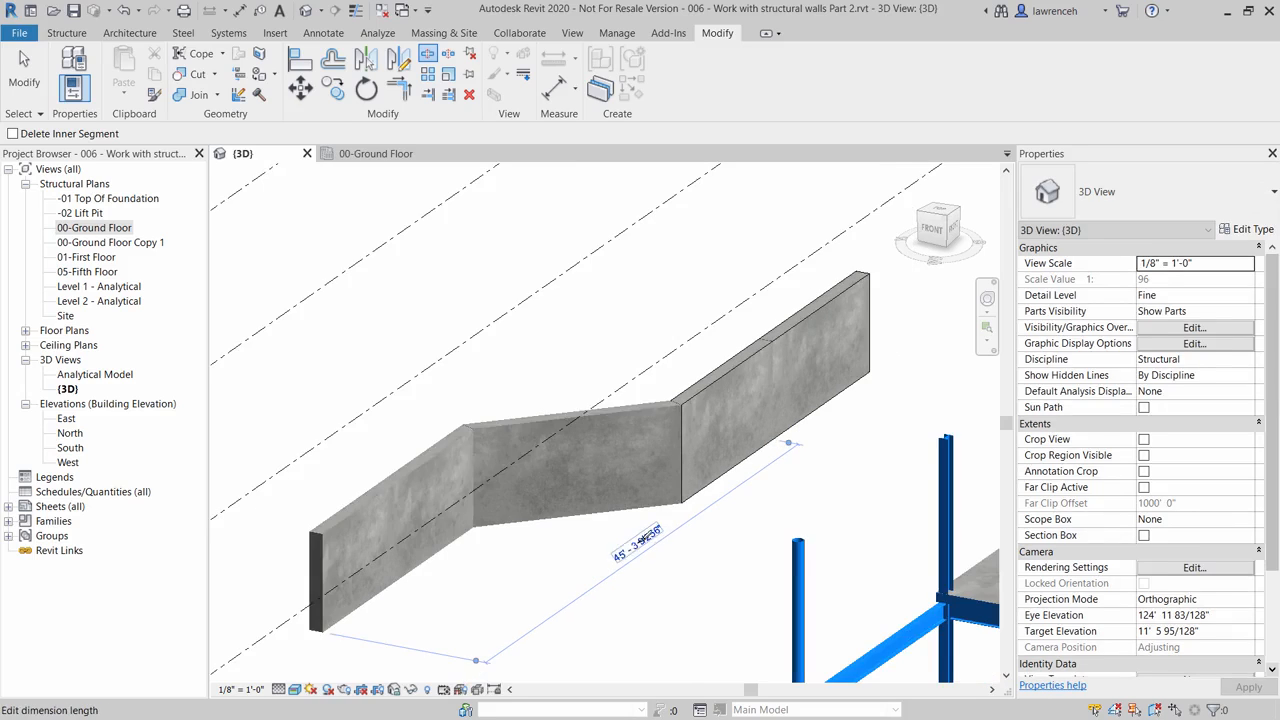
left_click(638, 541)
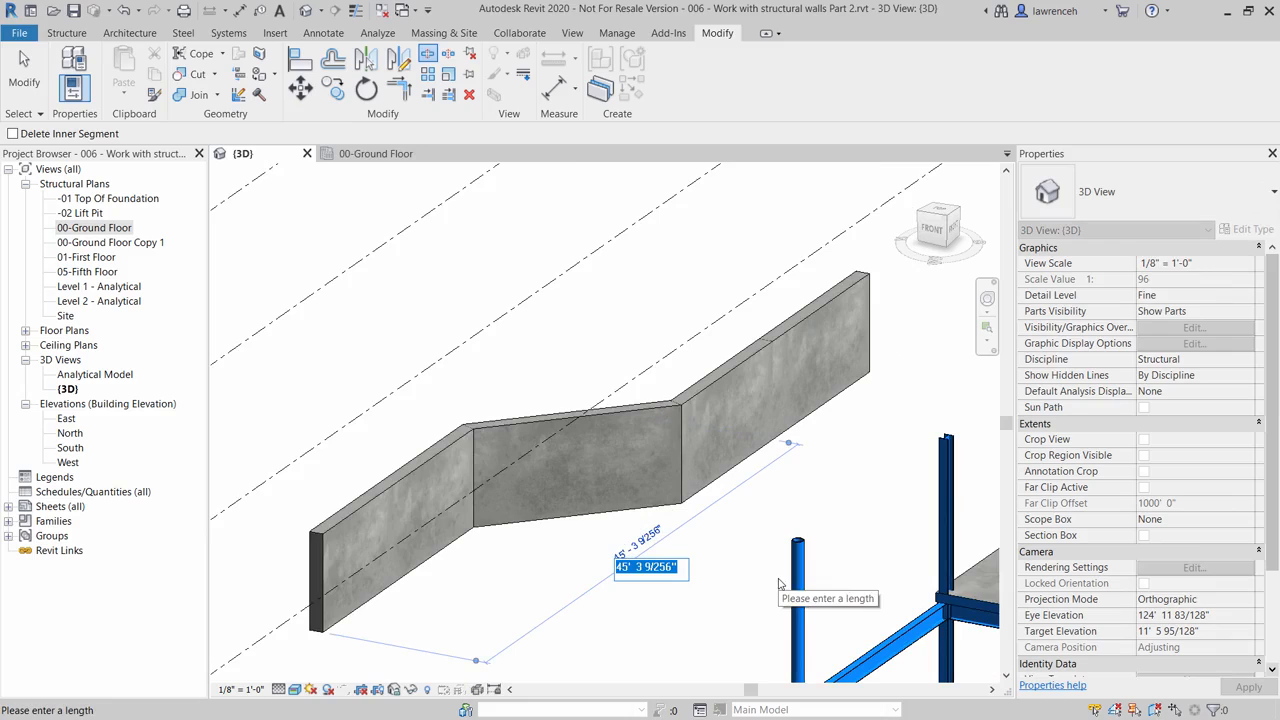
type("45")
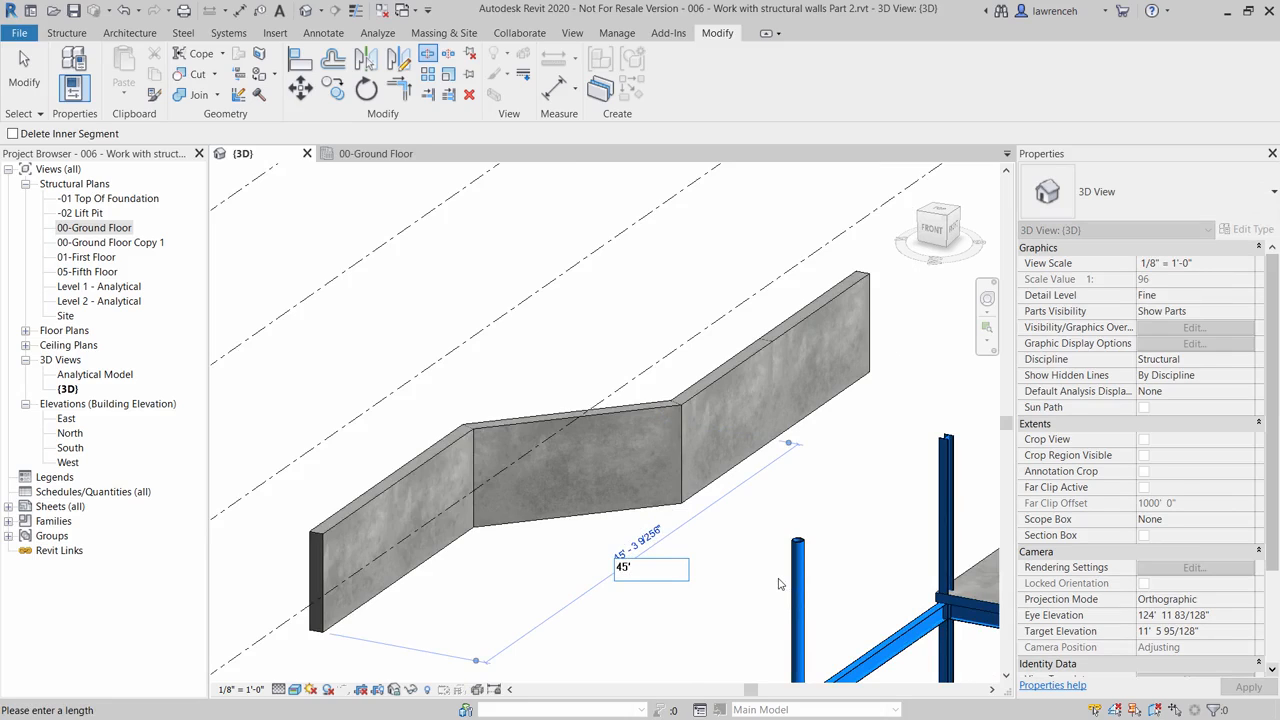
type("'")
key("Return")
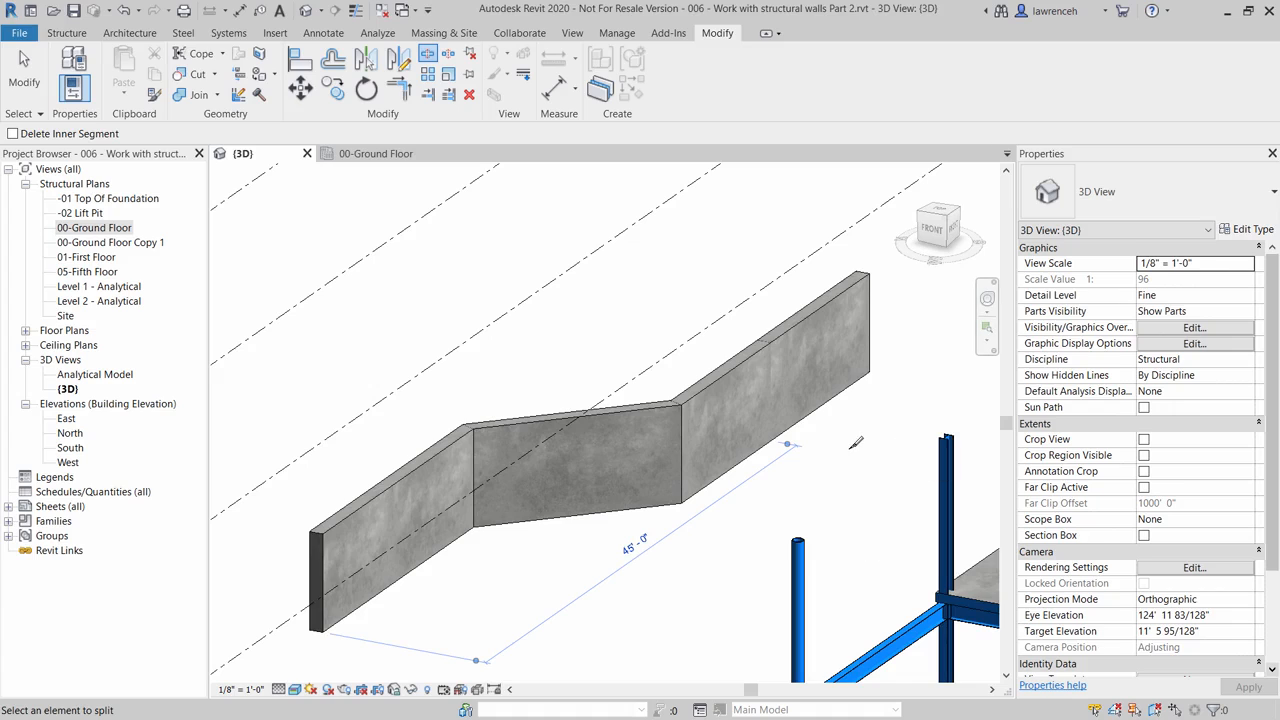
key("Escape")
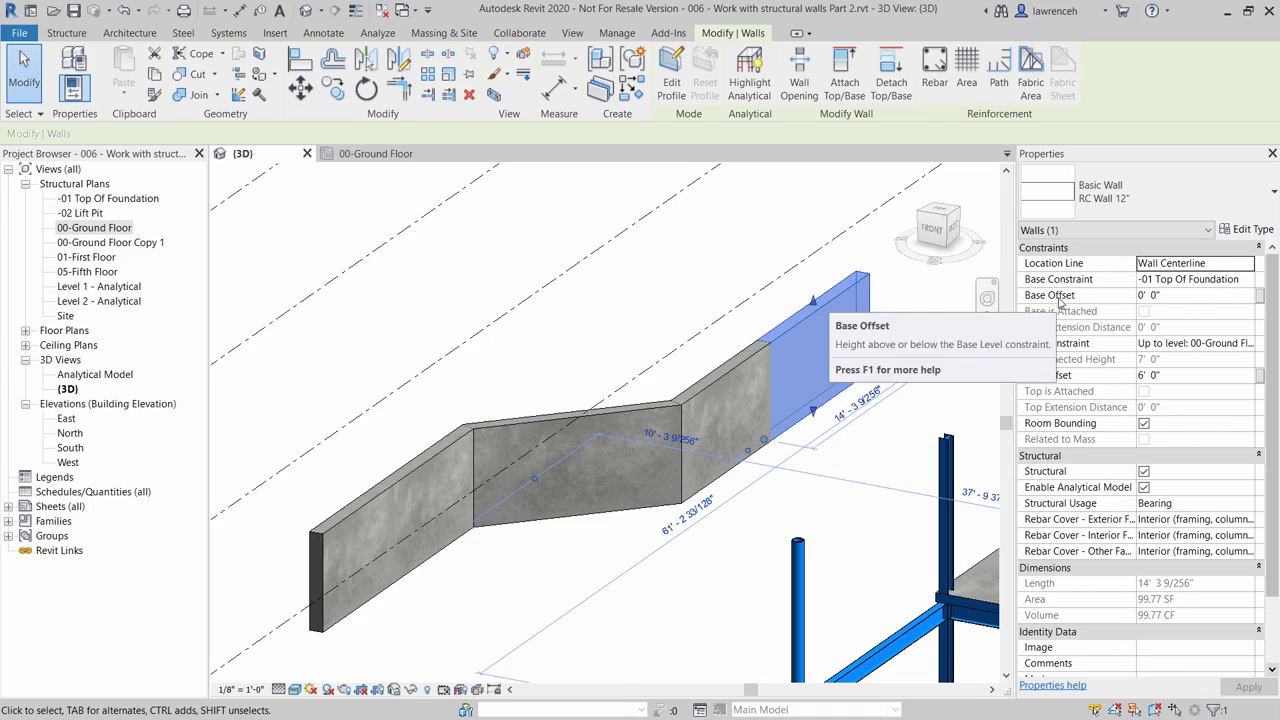
- Set the base offset of the selected end wall piece to -18"
left_click(1180, 297)
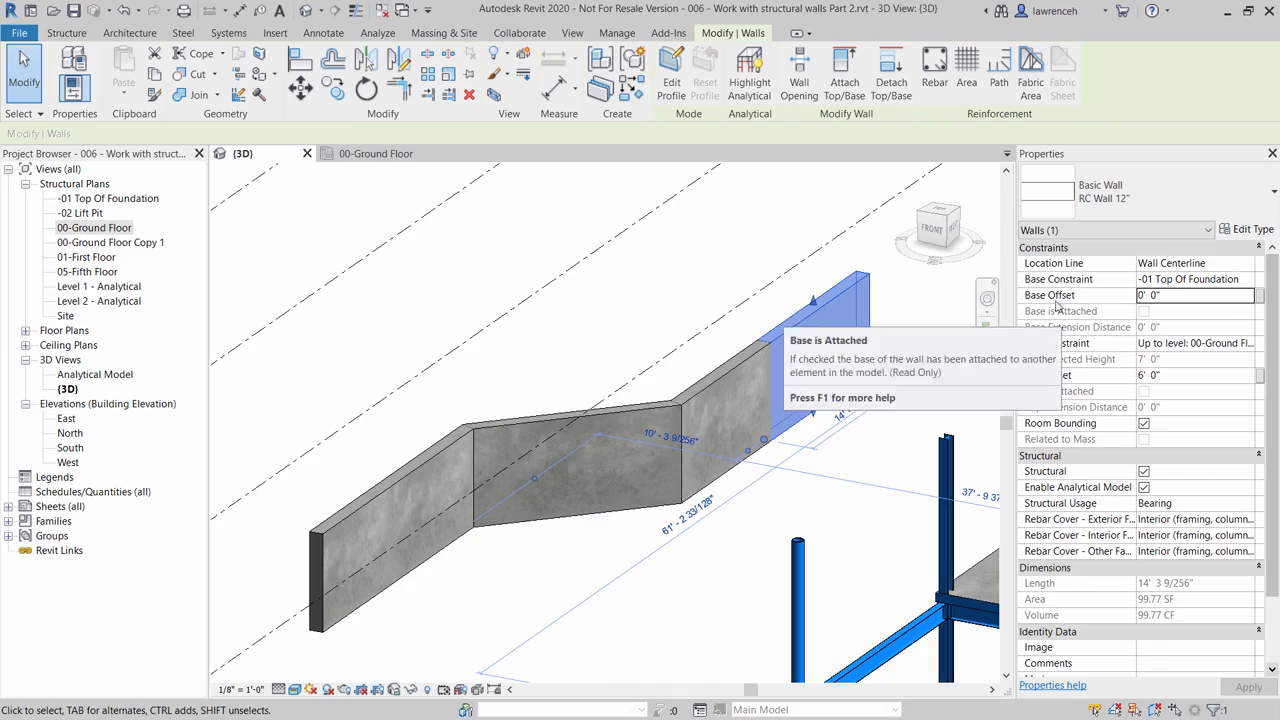
left_click(1194, 295)
type("-")
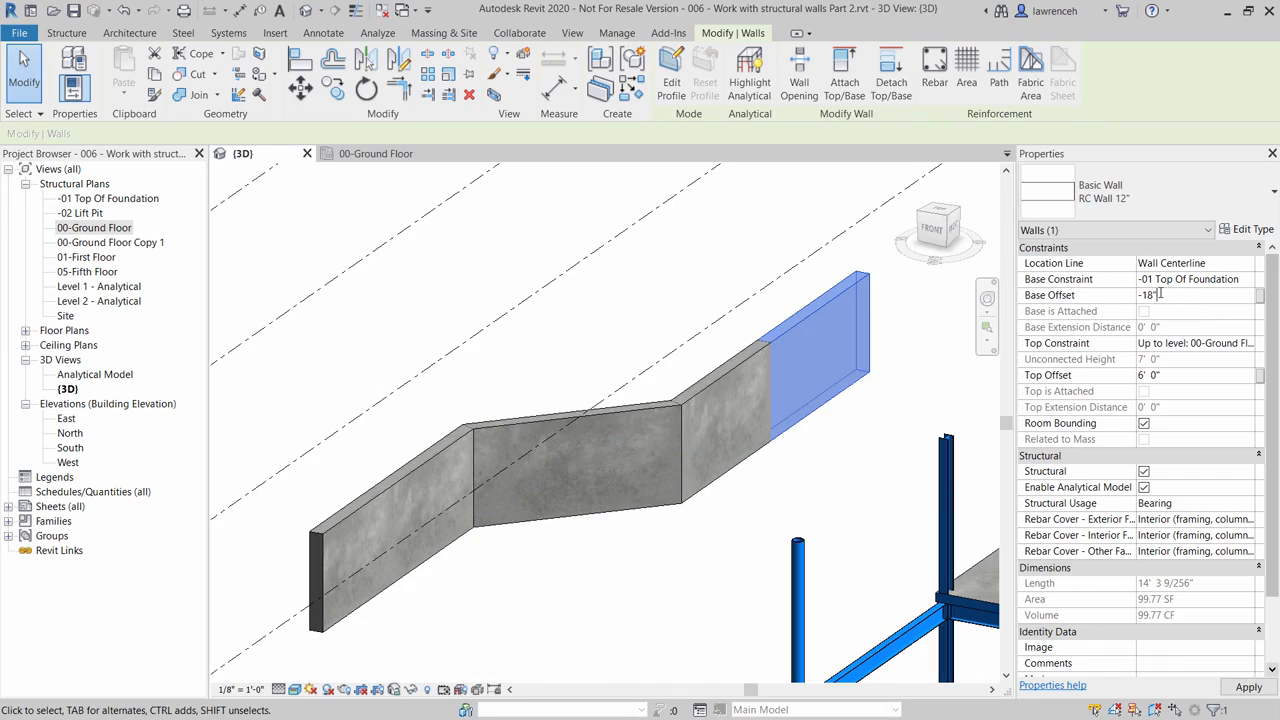
type("18")
key("Return")
left_click(845, 516)
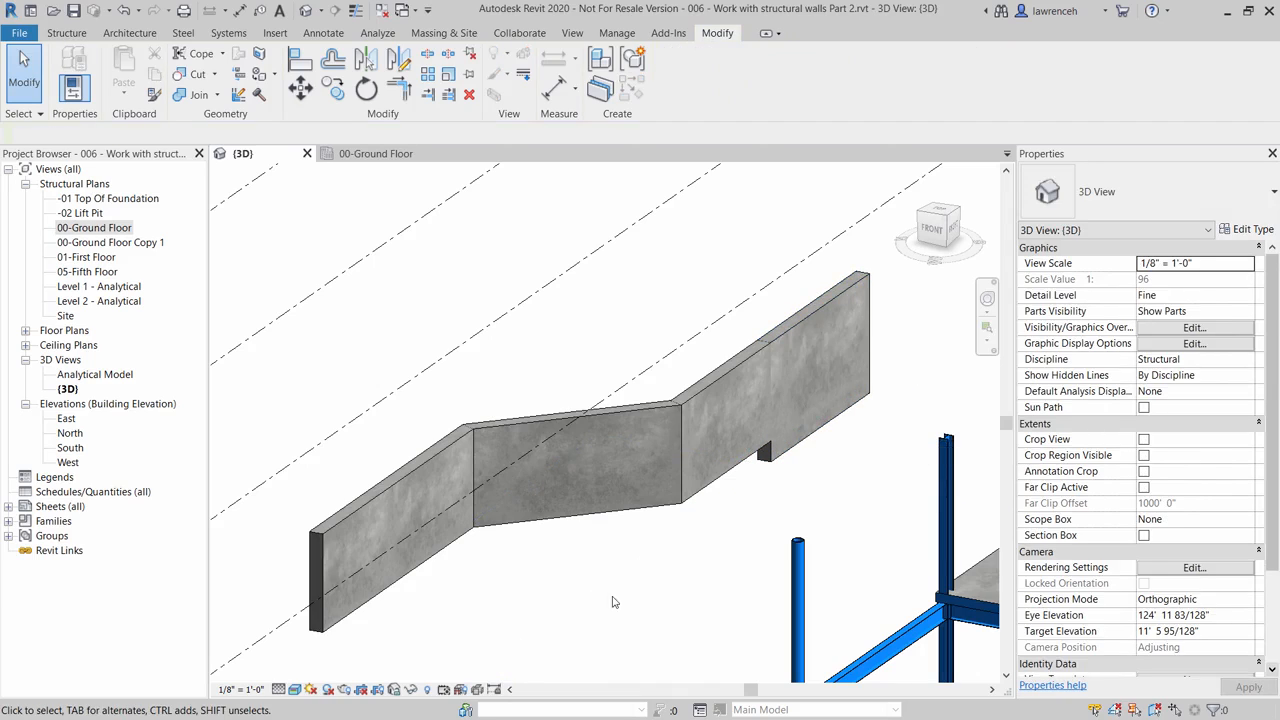
- Open the profile of the lowered end wall piece for editing
scroll(849, 471, "up", 5)
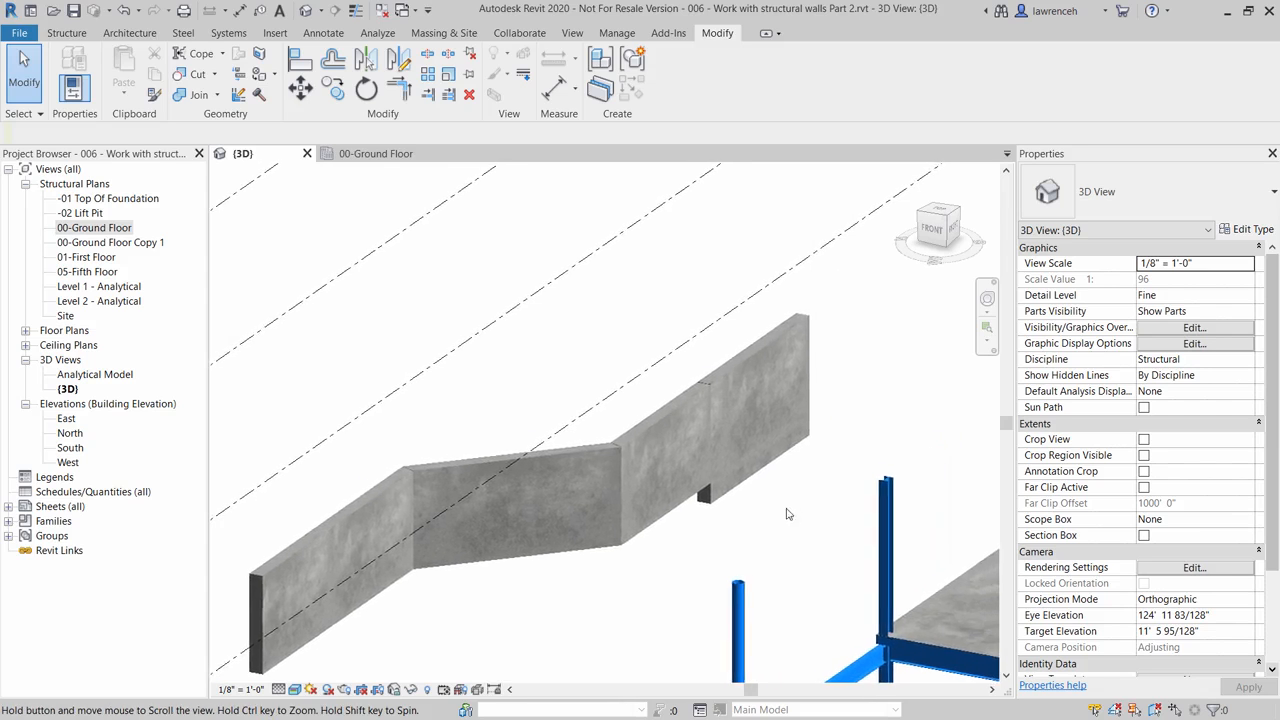
middle_click_drag(799, 468, 757, 526)
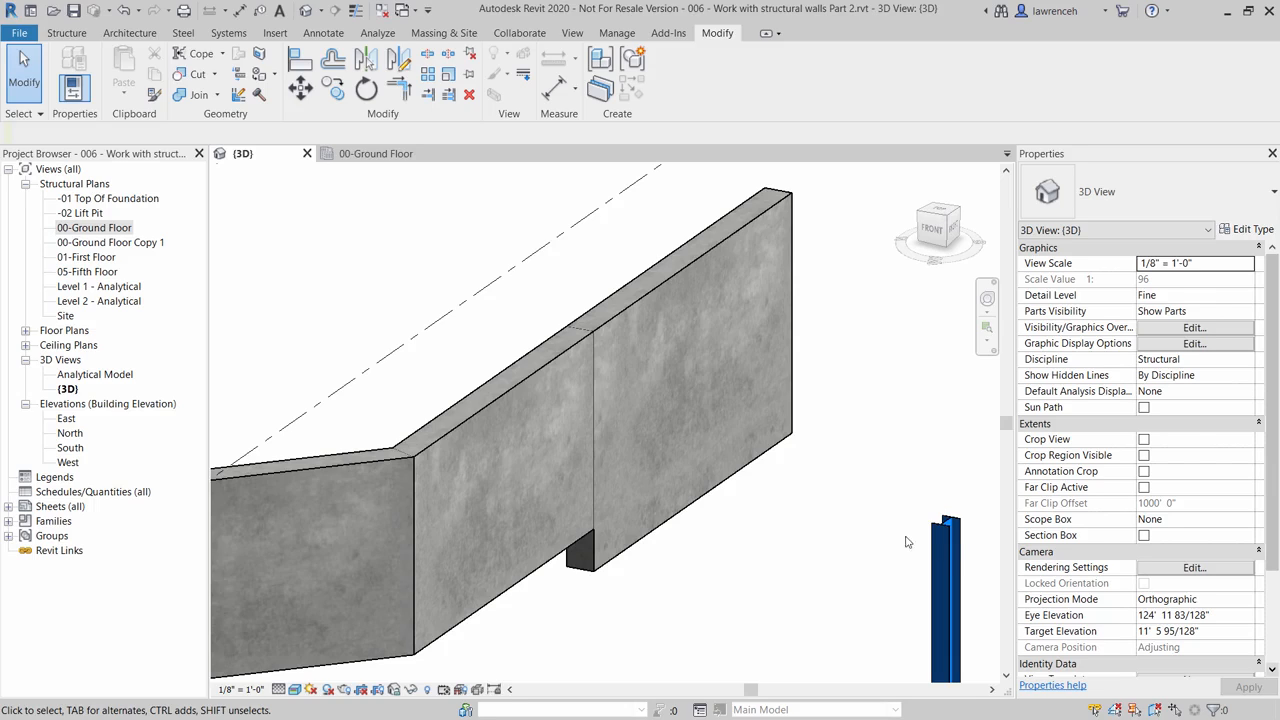
left_click(786, 218)
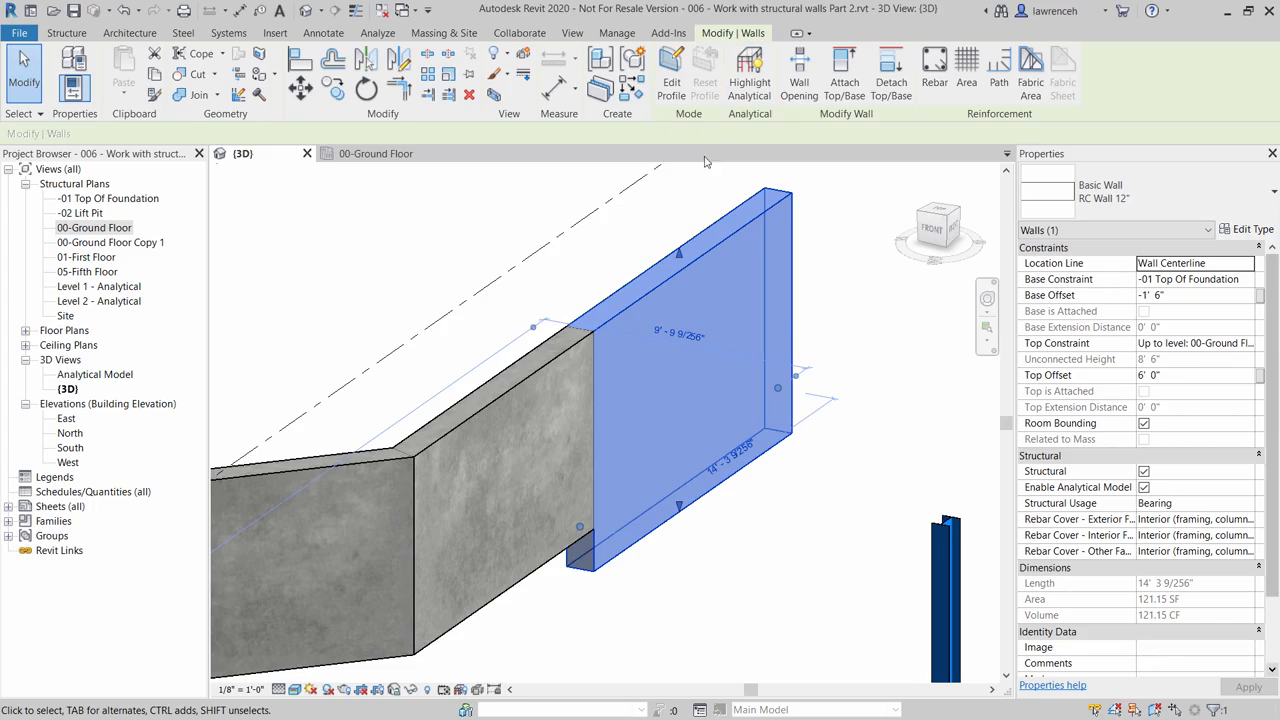
left_click(676, 95)
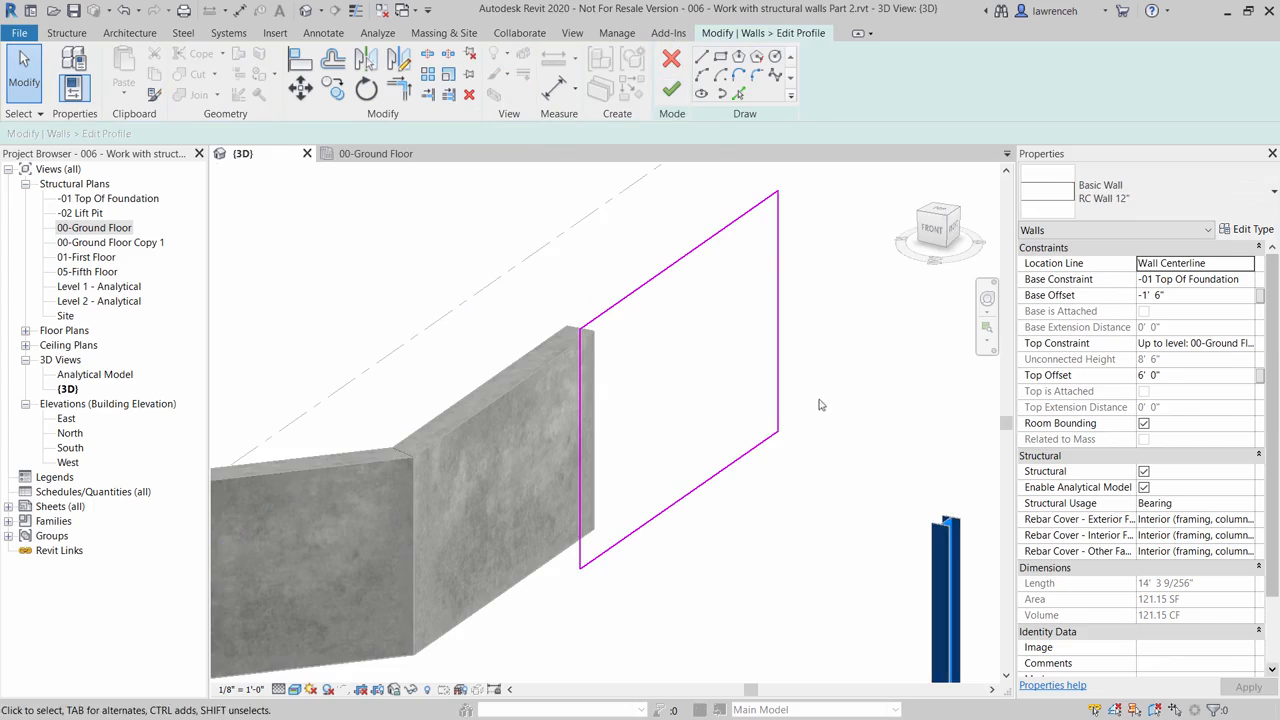
- Sketch a sloped line from the profile's upper corner at the adjoining wall to the far vertical edge, about 7° below the top edge
mouse_move(820, 404)
middle_mouse_down("shift")
mouse_move(666, 403)
mouse_move(791, 449)
mouse_move(774, 386)
middle_mouse_up("shift")
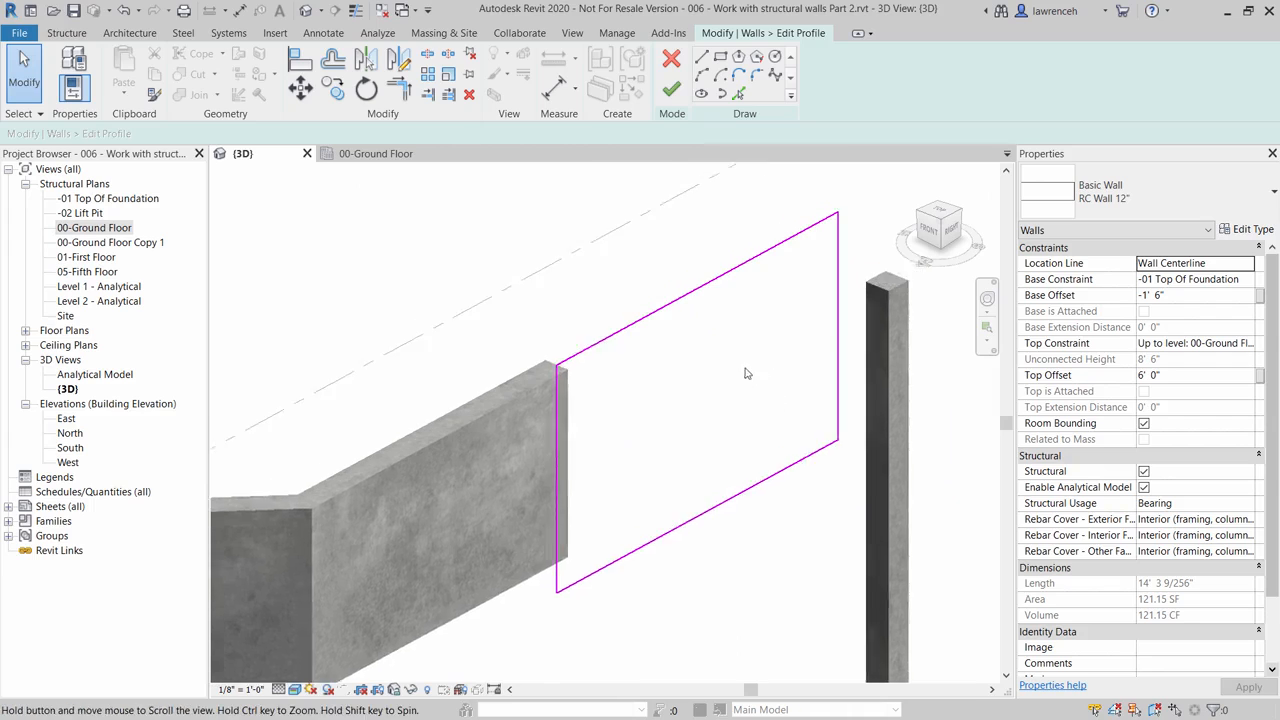
scroll(747, 373, "up", 1)
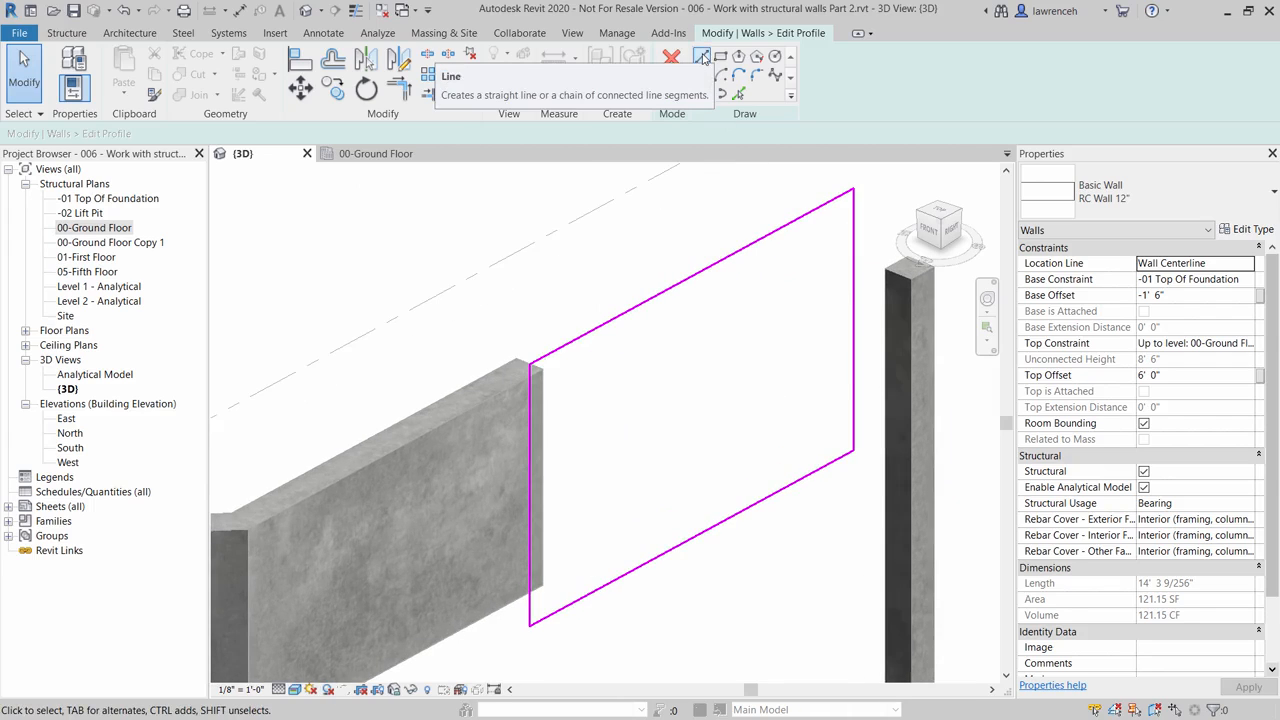
left_click(703, 57)
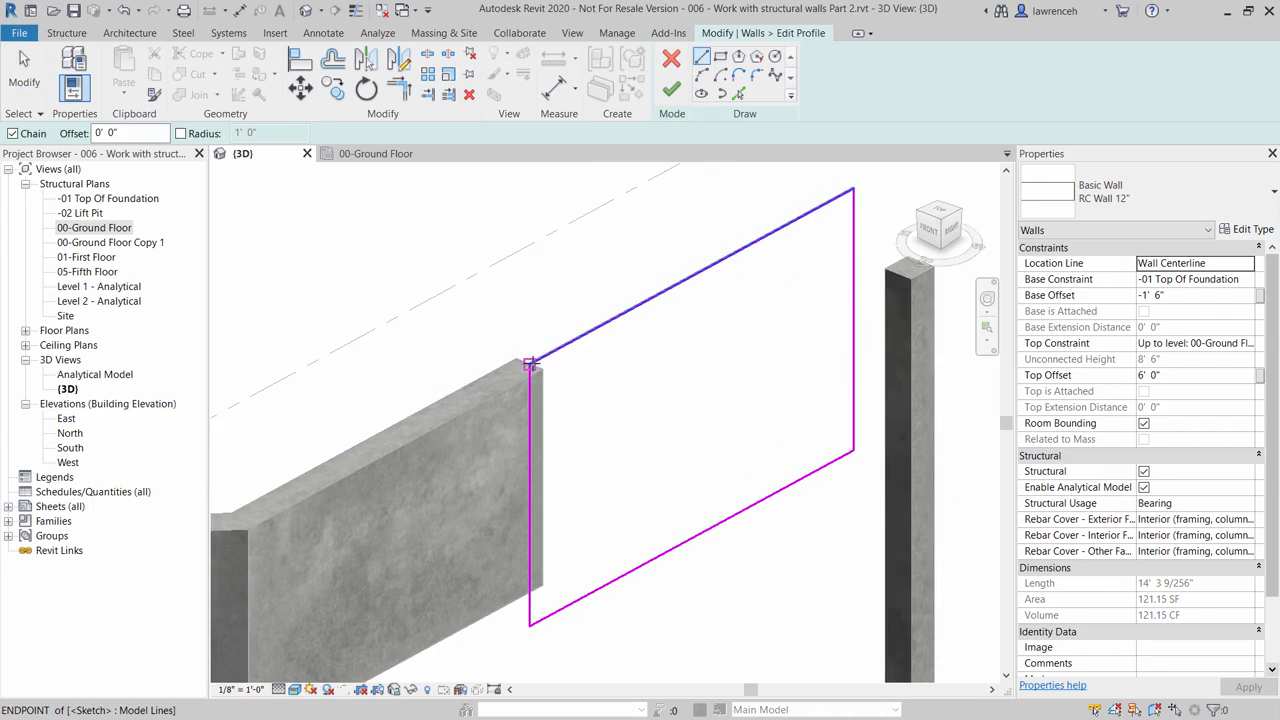
left_click(530, 364)
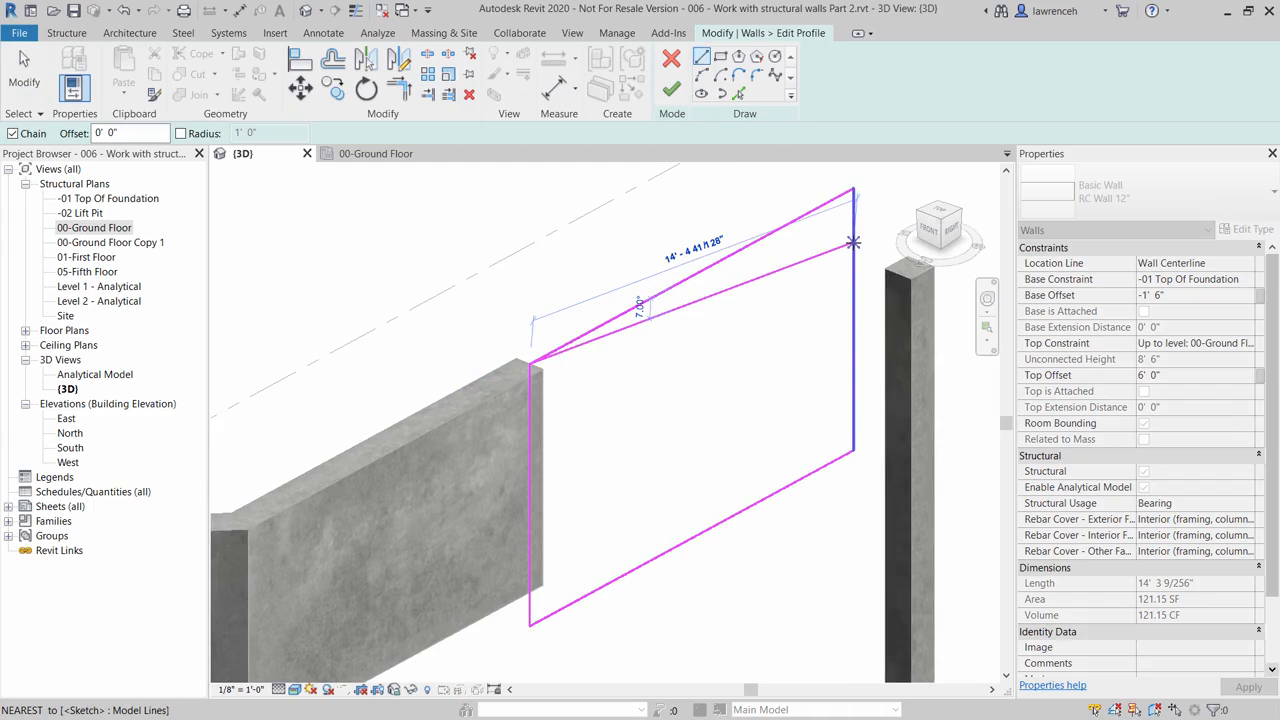
left_click(852, 242)
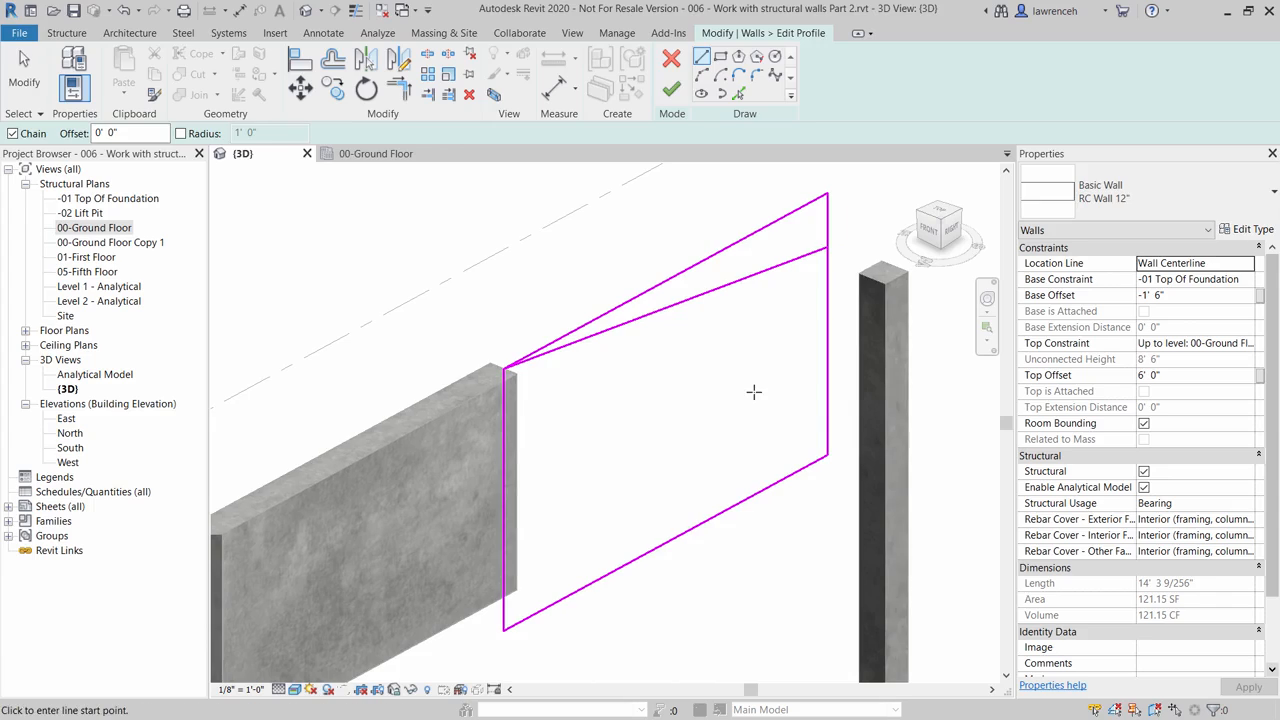
key("Escape")
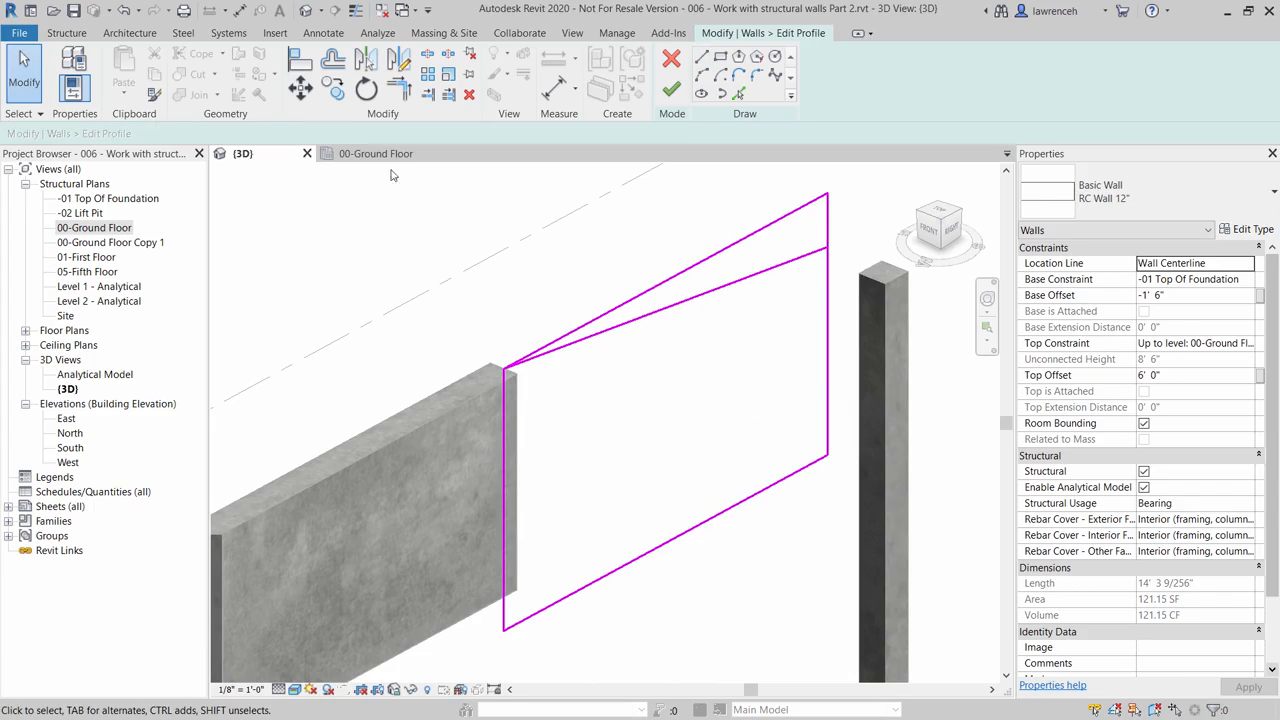
- Add an angular dimension between the profile's top edge and the sloped line, placed beyond the far vertical edge
left_click(325, 33)
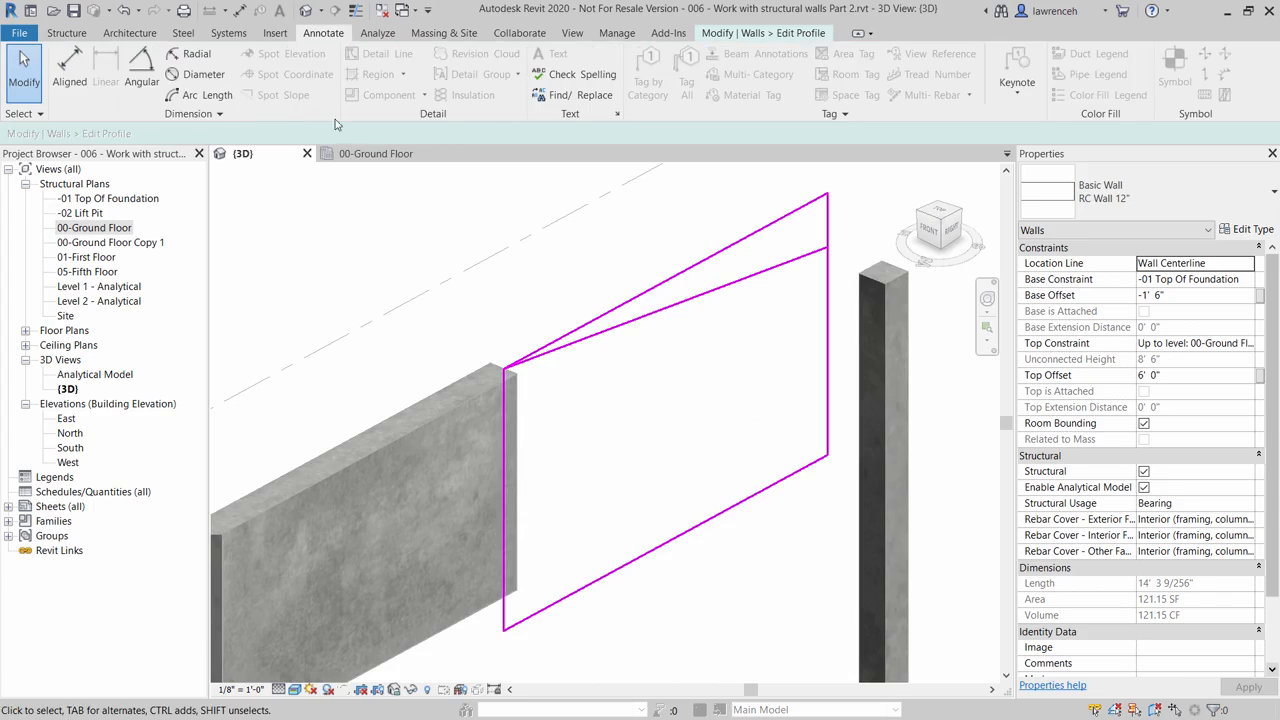
left_click(141, 80)
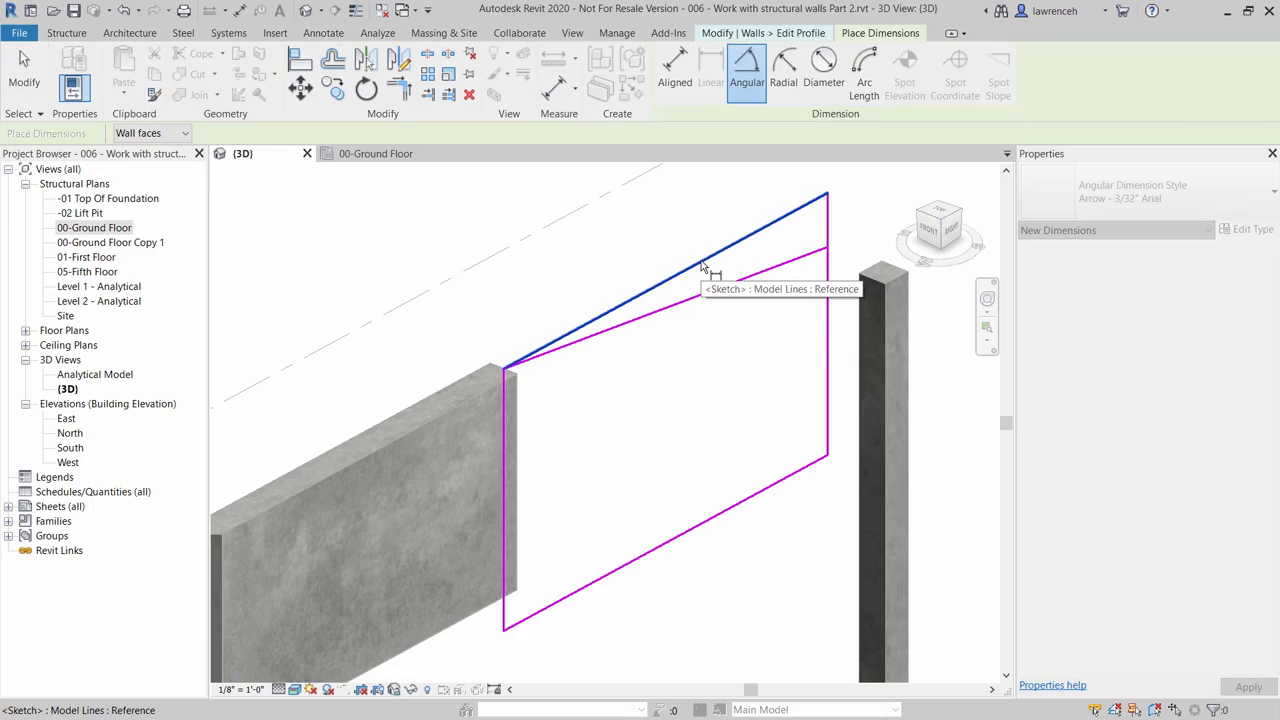
left_click(703, 268)
left_click(731, 284)
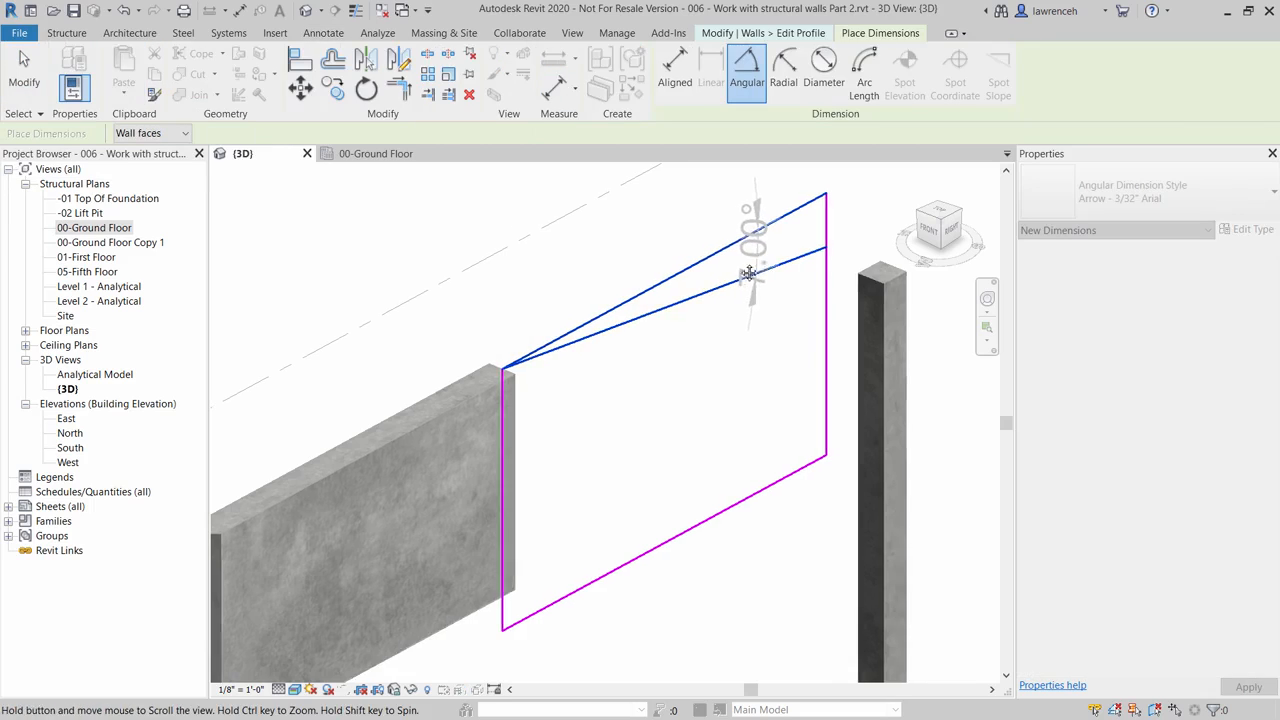
middle_click_drag(748, 272, 631, 328)
left_click(802, 241)
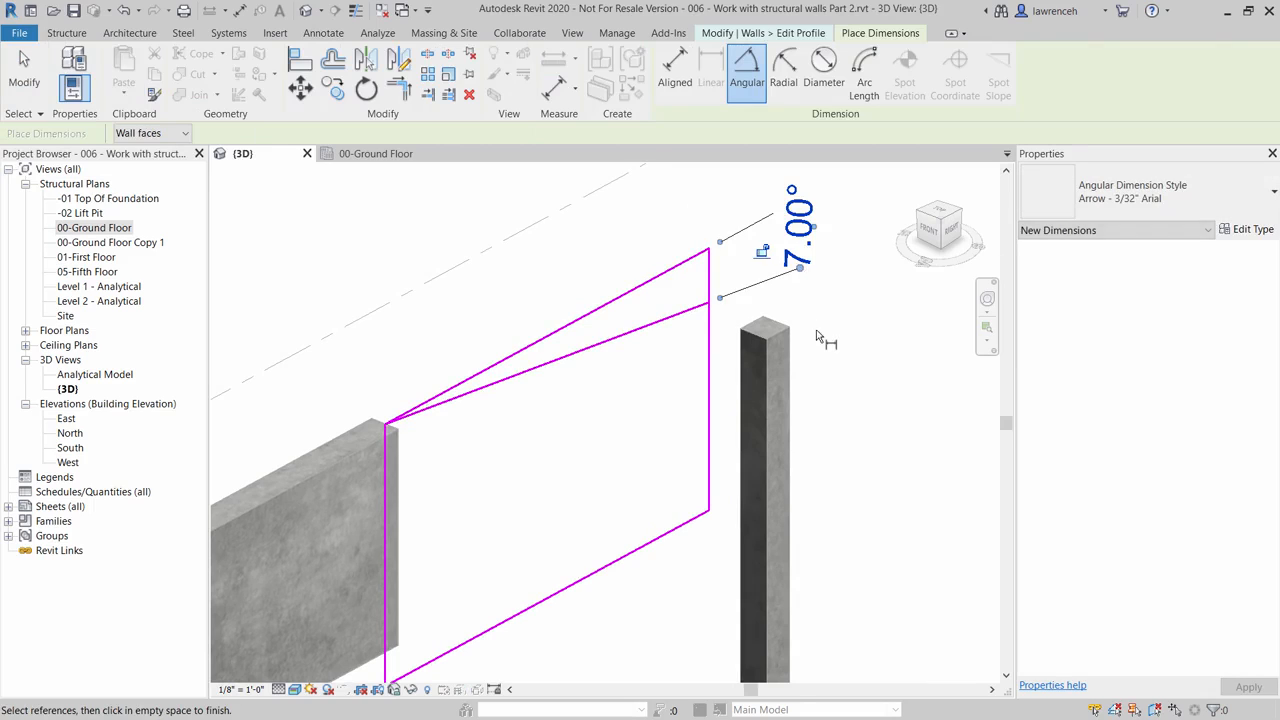
left_click(25, 84)
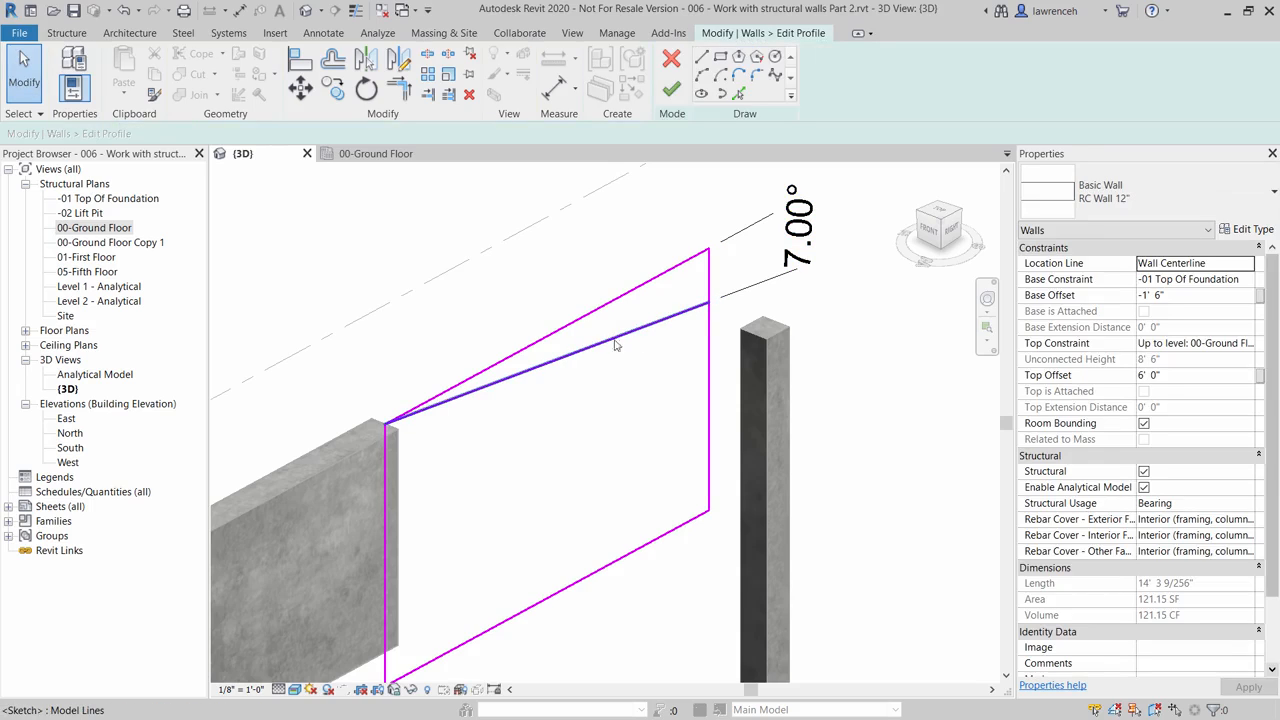
- Set the angle between the sloped line and the profile's top edge to 6°
left_click(573, 358)
left_click(798, 228)
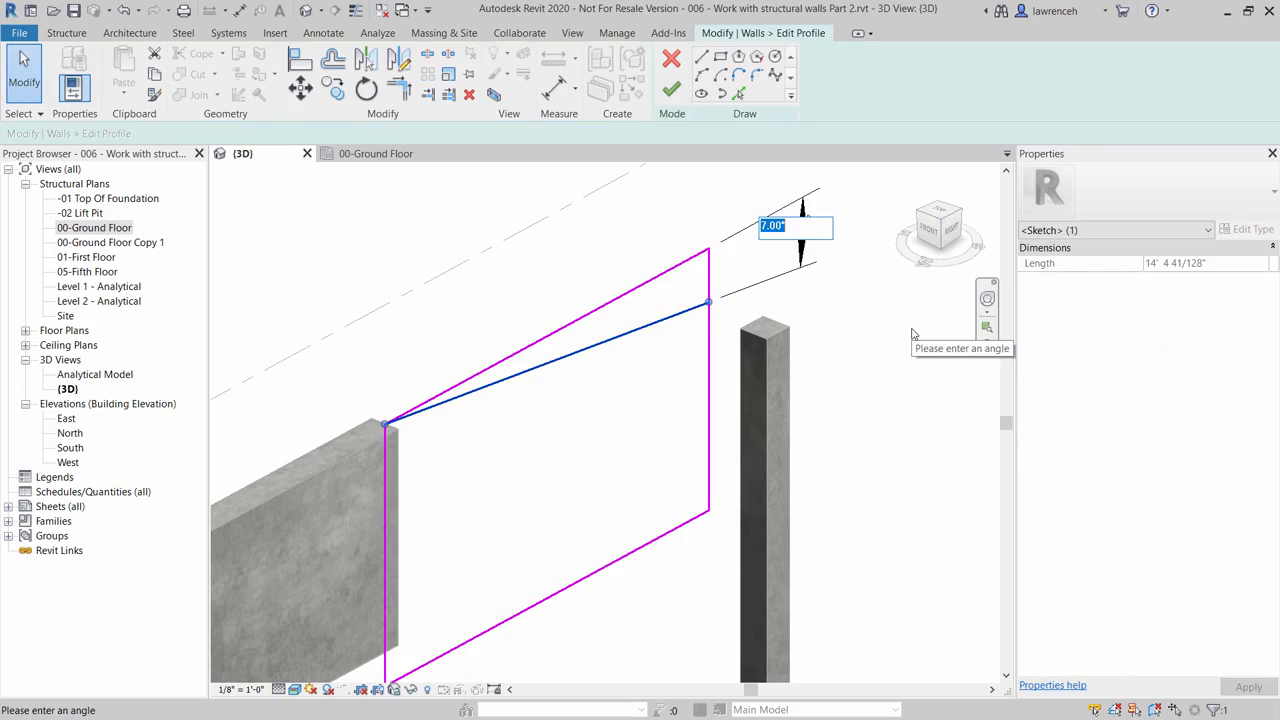
type("6")
key("Return")
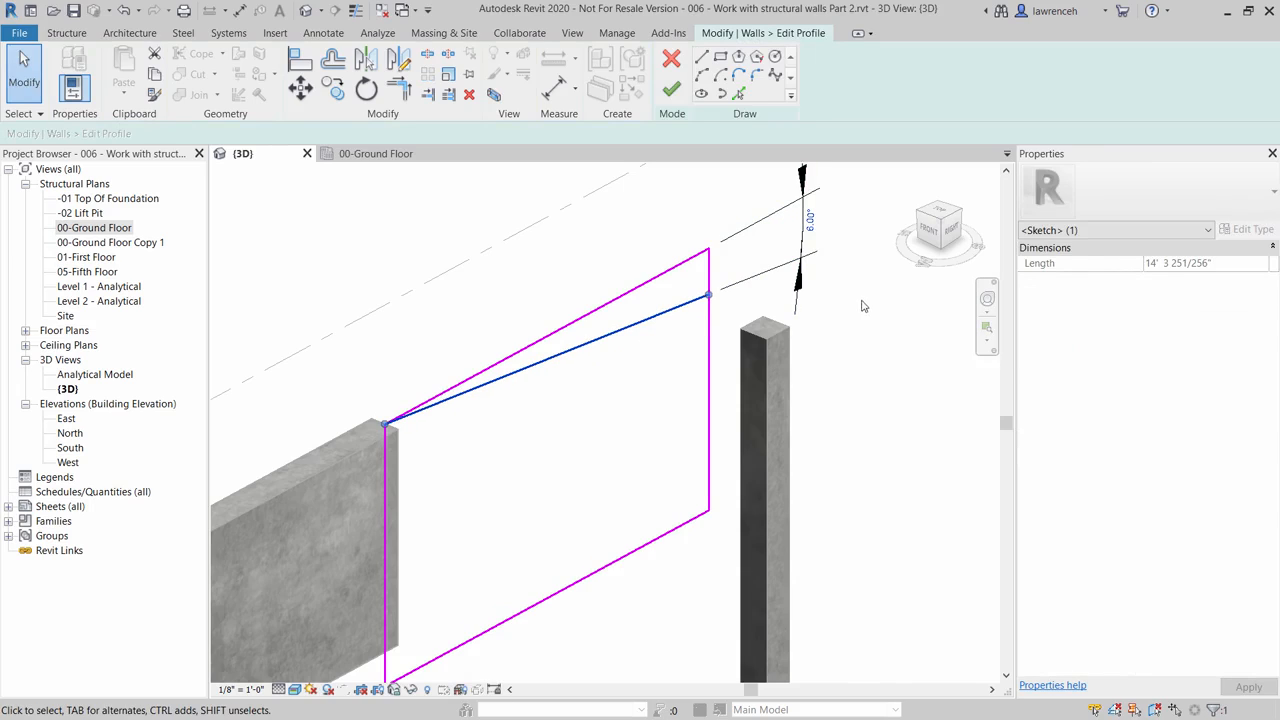
left_click(864, 306)
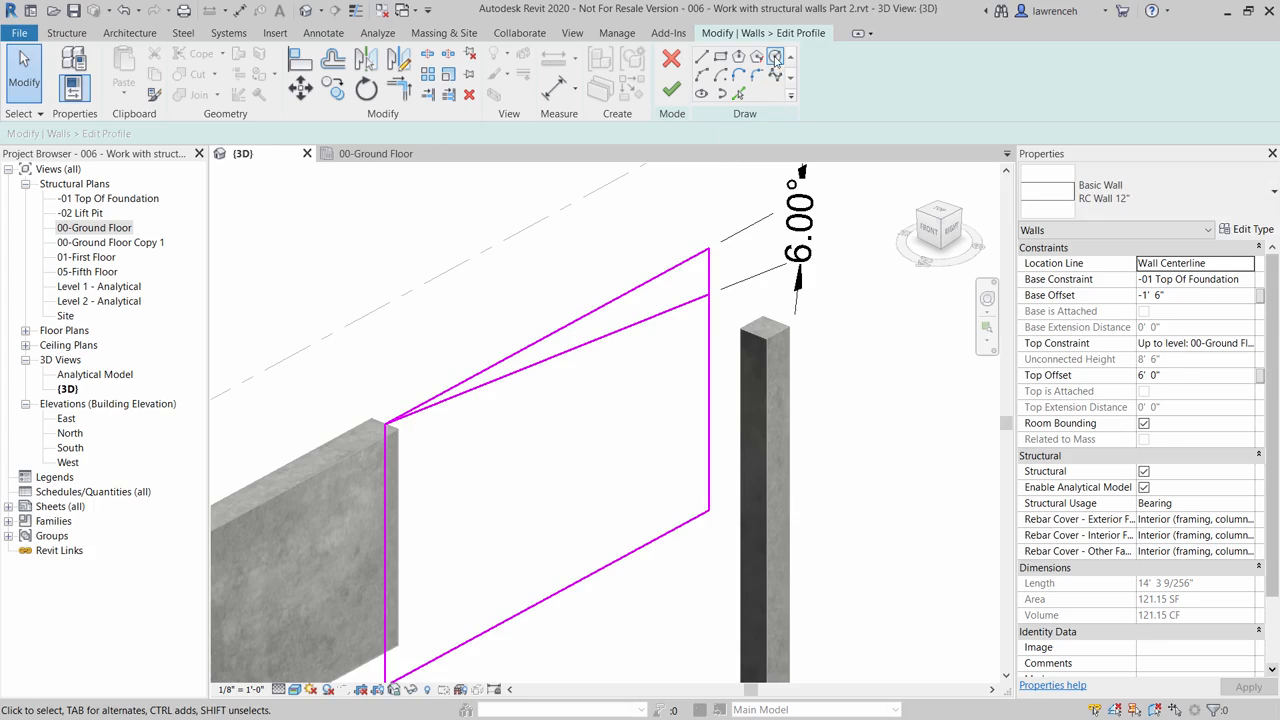
- Sketch a circle with a radius of about 5" inside the profile, just above the middle of its bottom edge
left_click(775, 58)
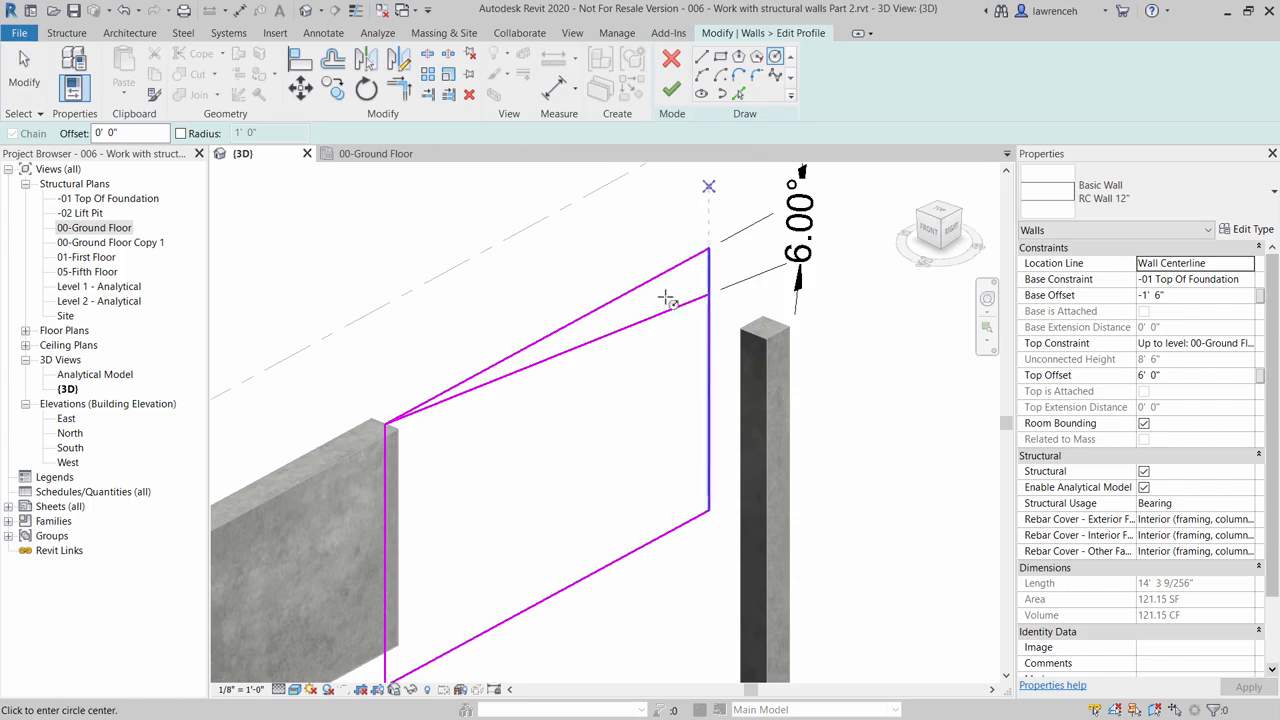
middle_click_drag(543, 514, 562, 483)
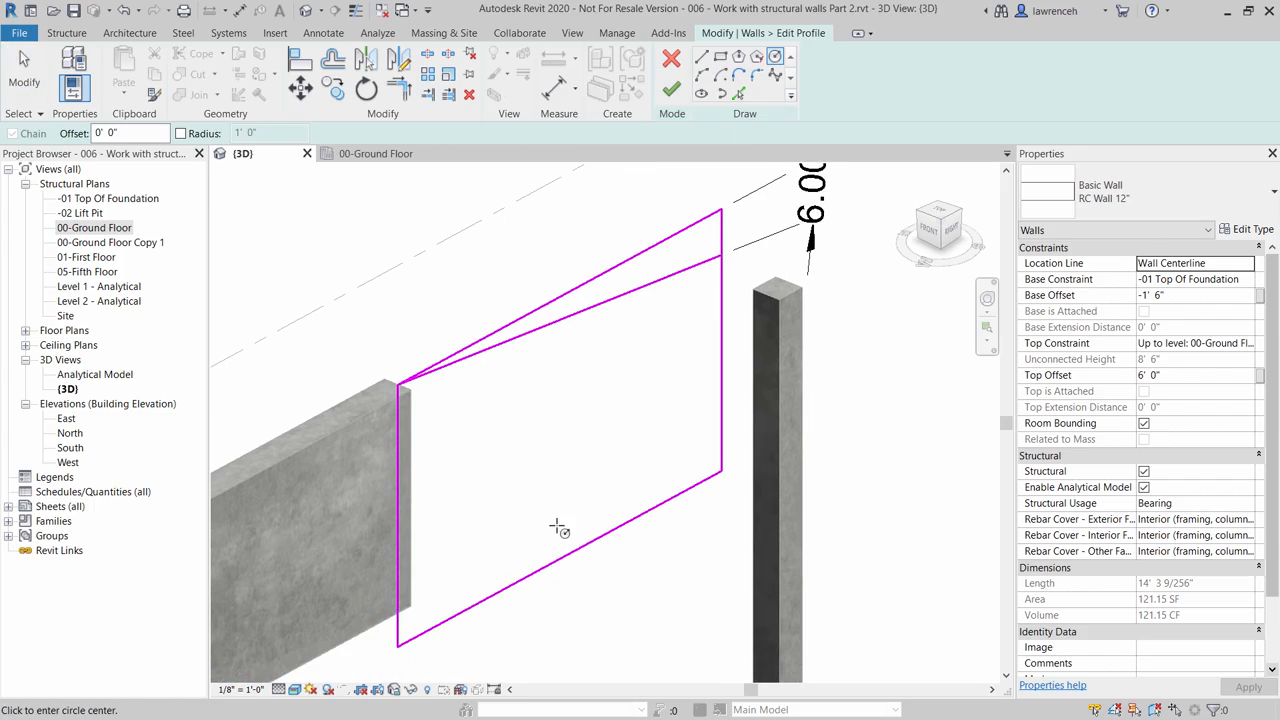
left_click(557, 524)
left_click(566, 516)
scroll(560, 520, "up", 2)
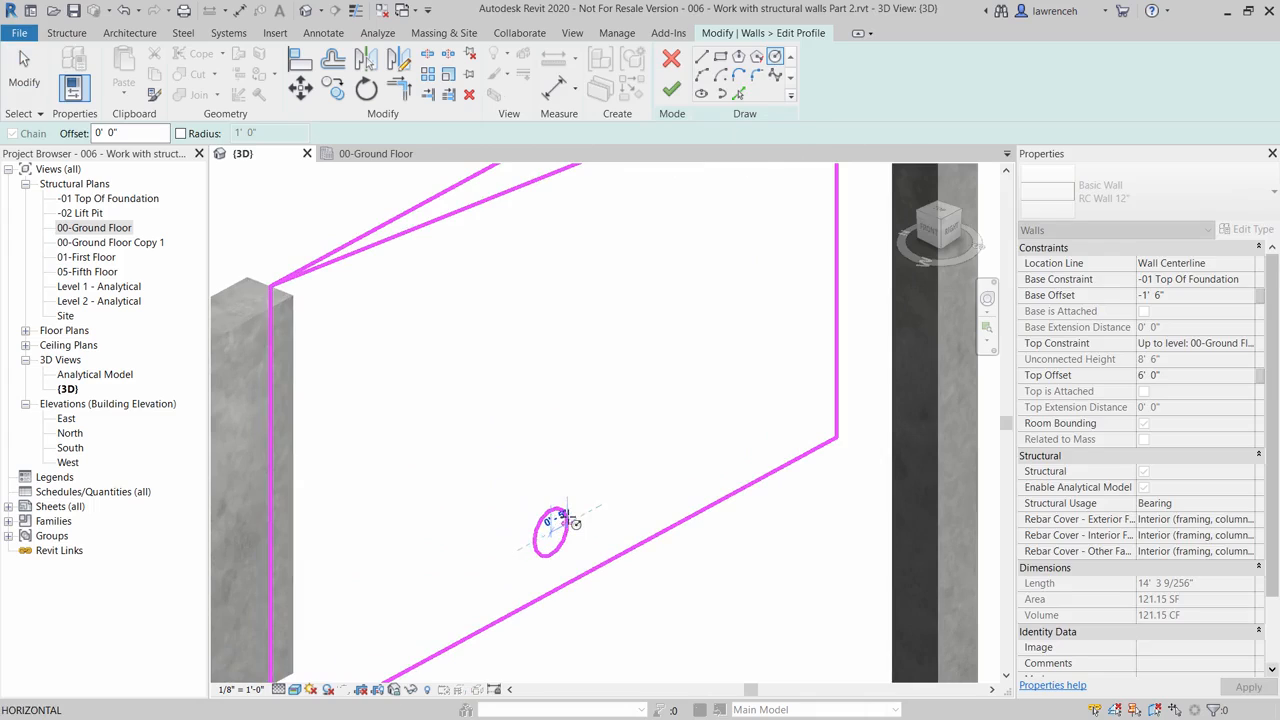
key("Escape")
key("Escape")
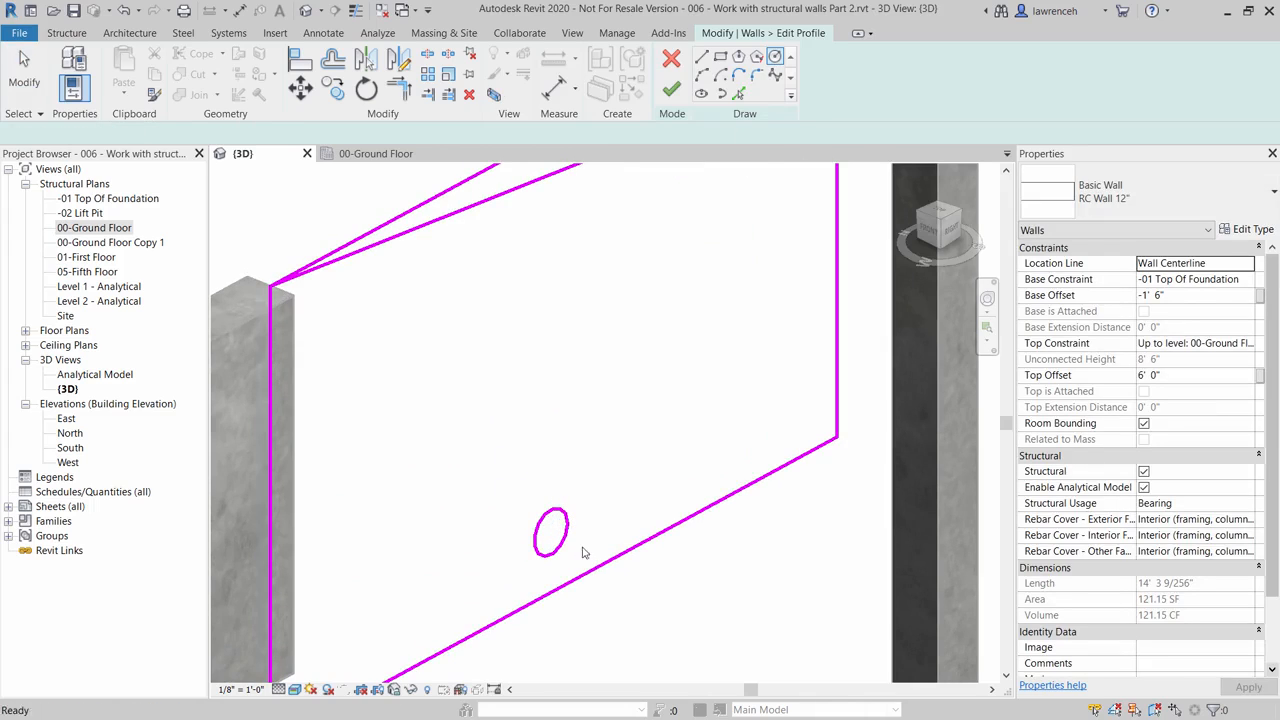
- Set the circle's radius to 3" and turn on Center Mark Visible for it
left_click(556, 540)
scroll(556, 540, "up", 2)
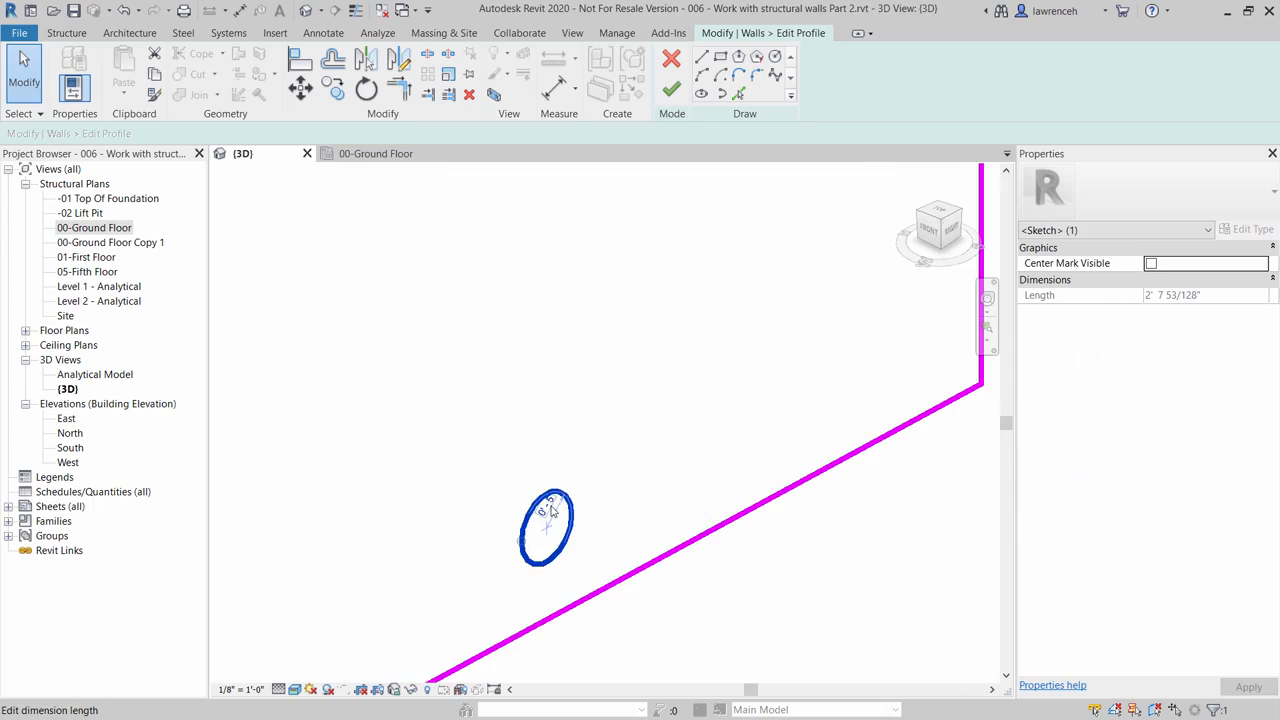
left_click(552, 510)
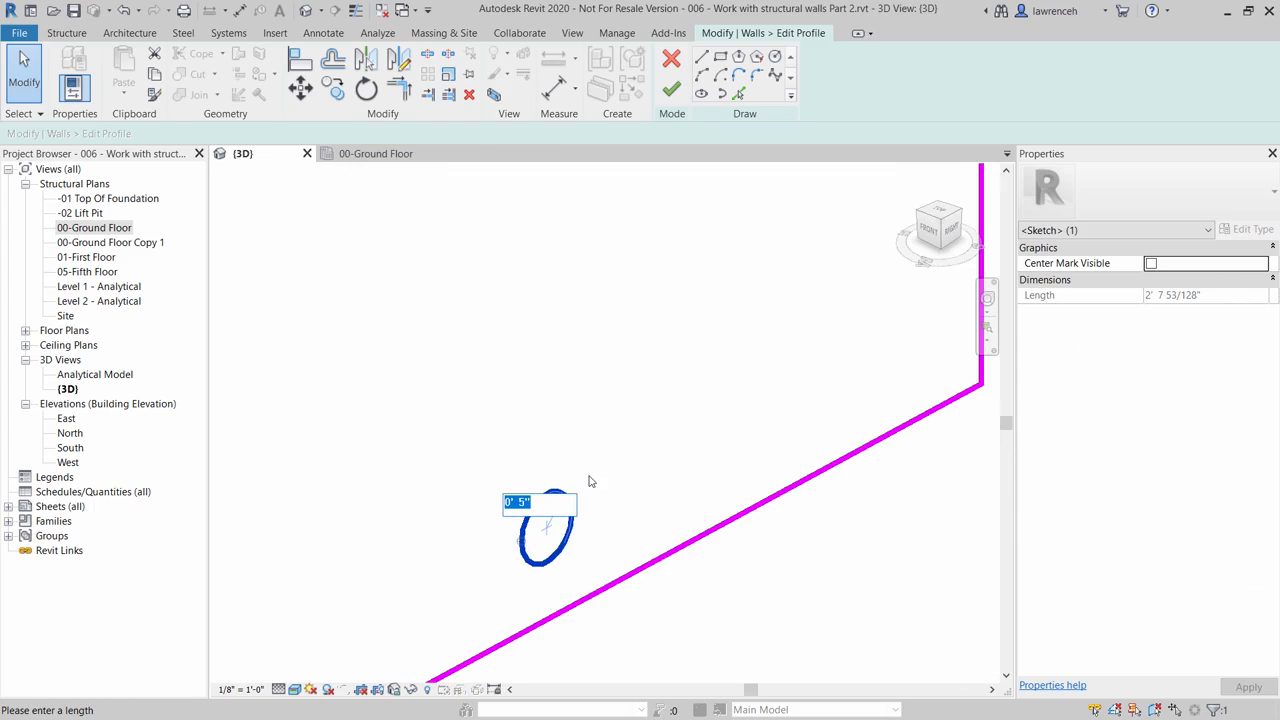
type("3\"")
key("Return")
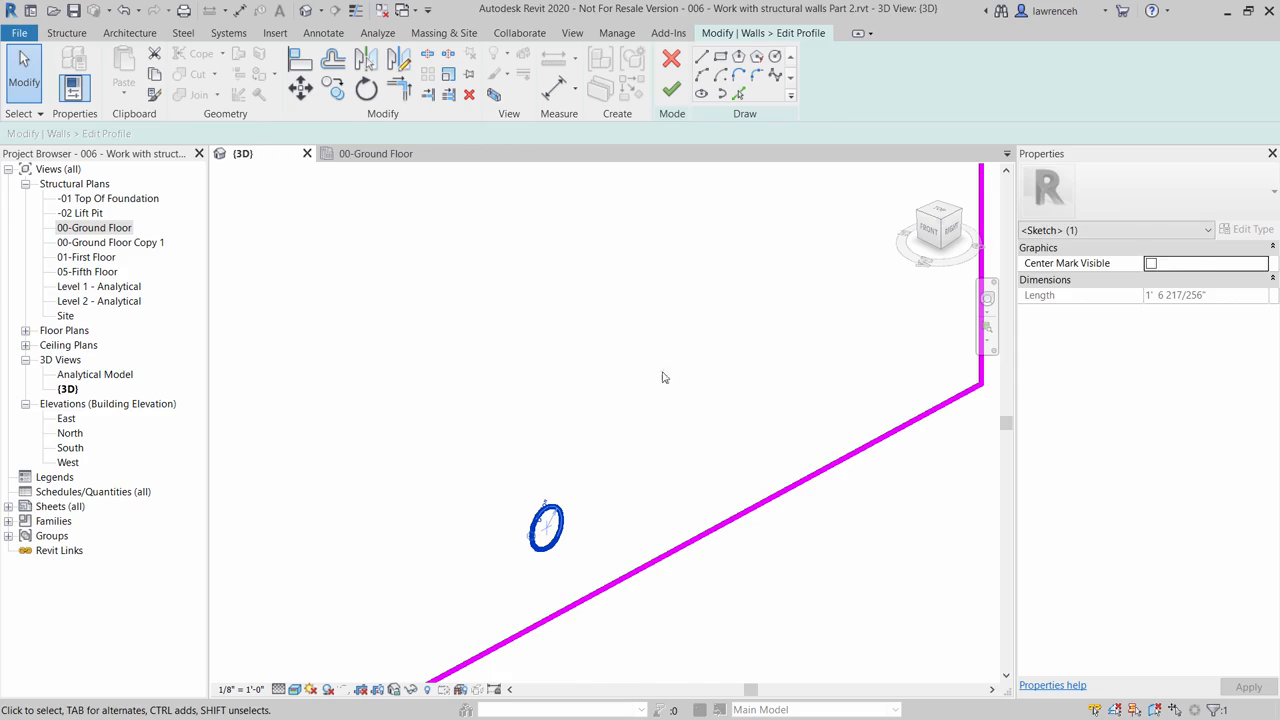
left_click(662, 377)
scroll(584, 438, "down", 4)
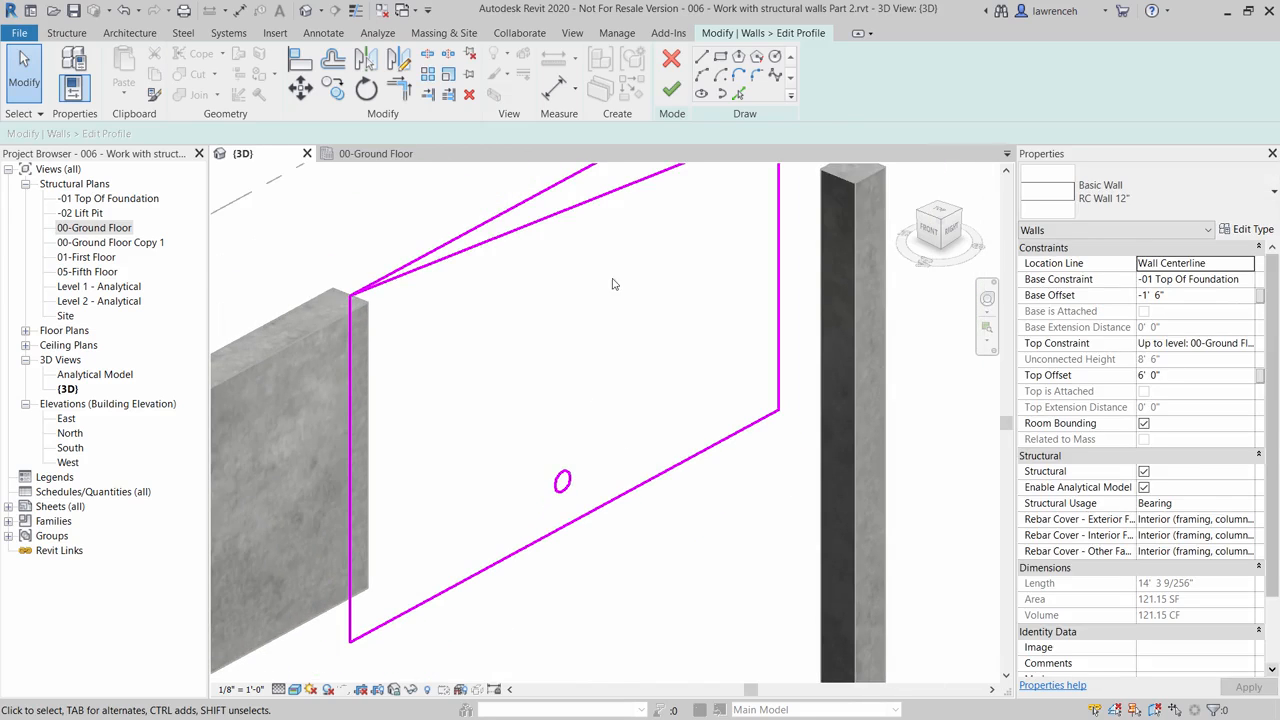
left_click(562, 480)
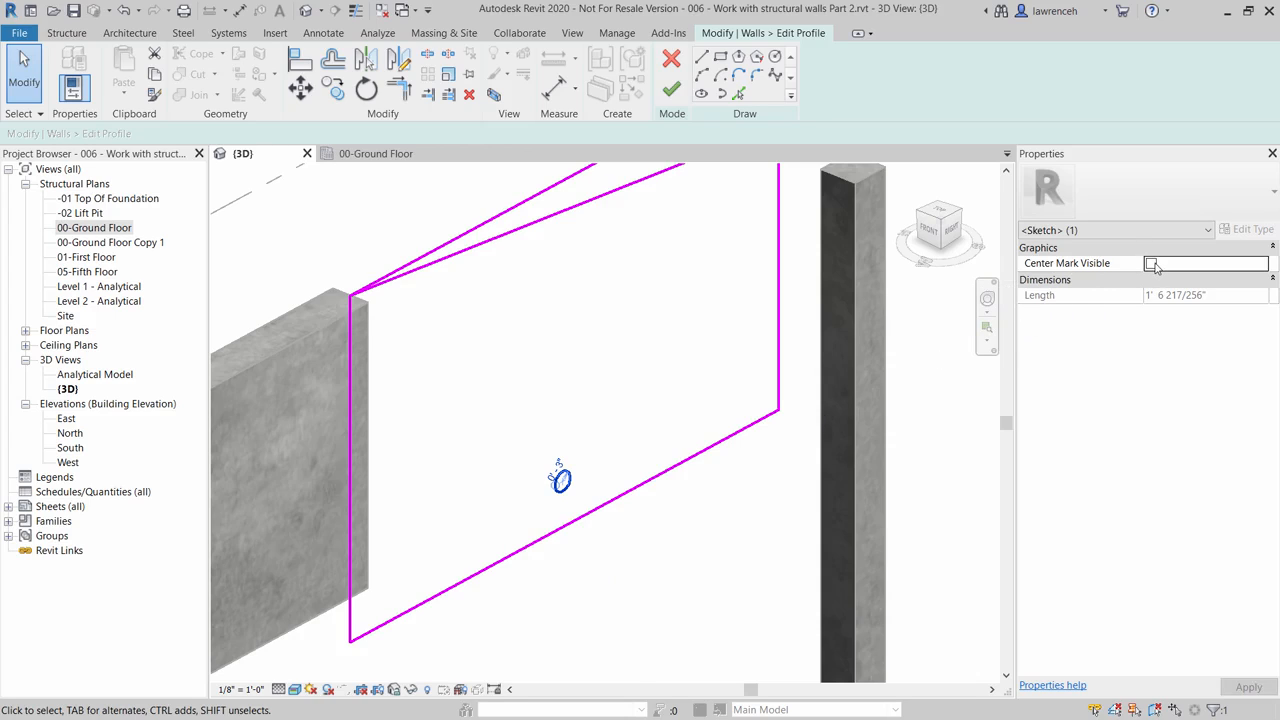
left_click(679, 583)
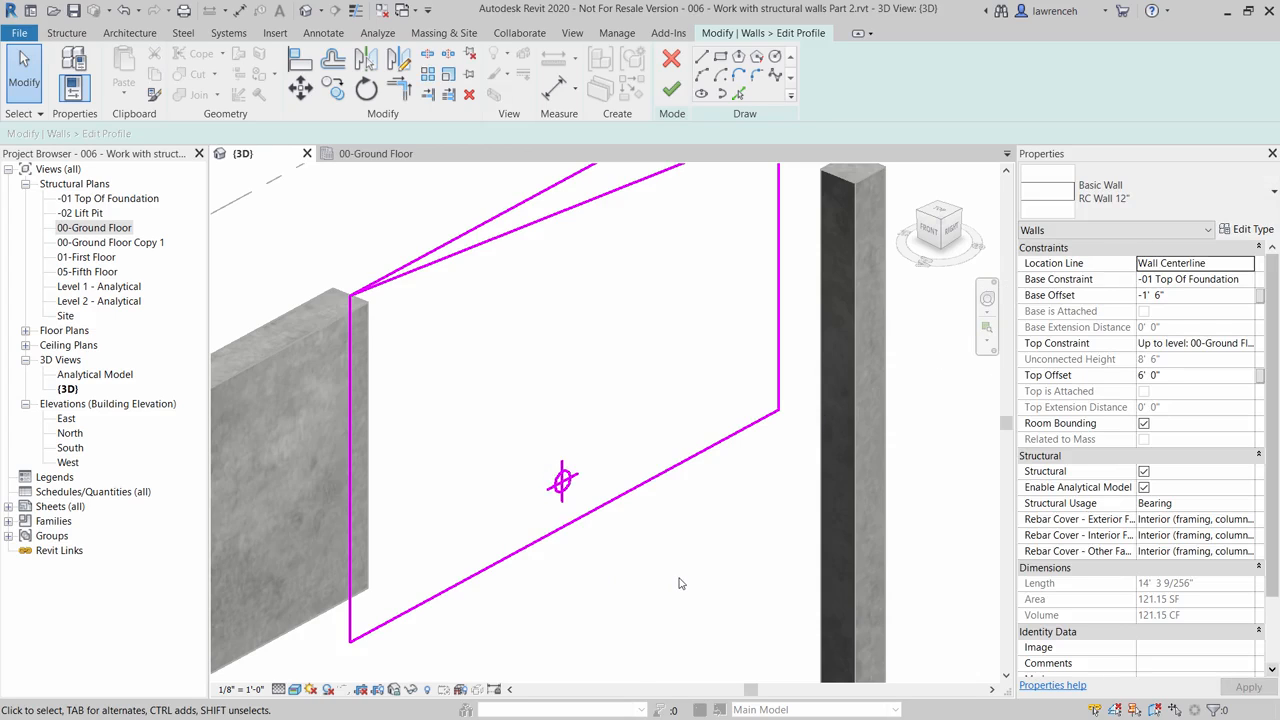
- Add aligned dimensions to the circle's center mark from the profile's vertical edge at the adjoining wall and from its bottom edge
left_click(240, 10)
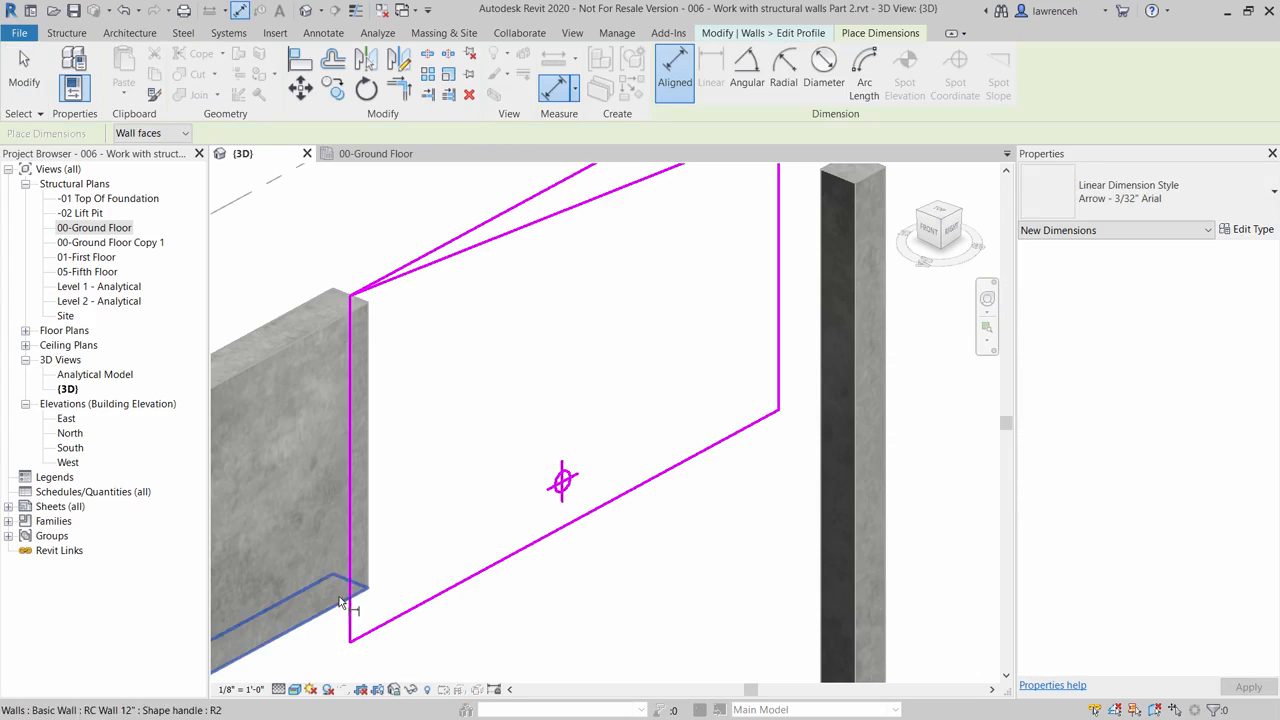
left_click(349, 620)
left_click(562, 482)
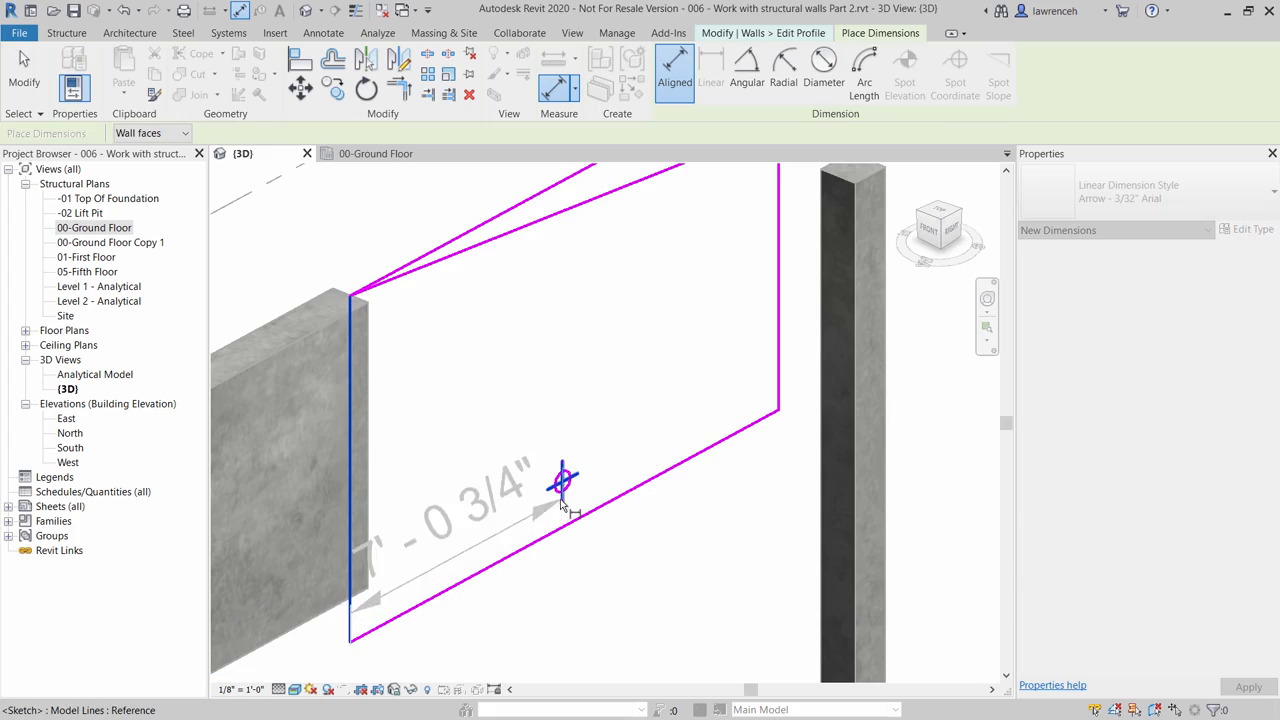
middle_click_drag(565, 621, 606, 541)
left_click(588, 572)
left_click(632, 403)
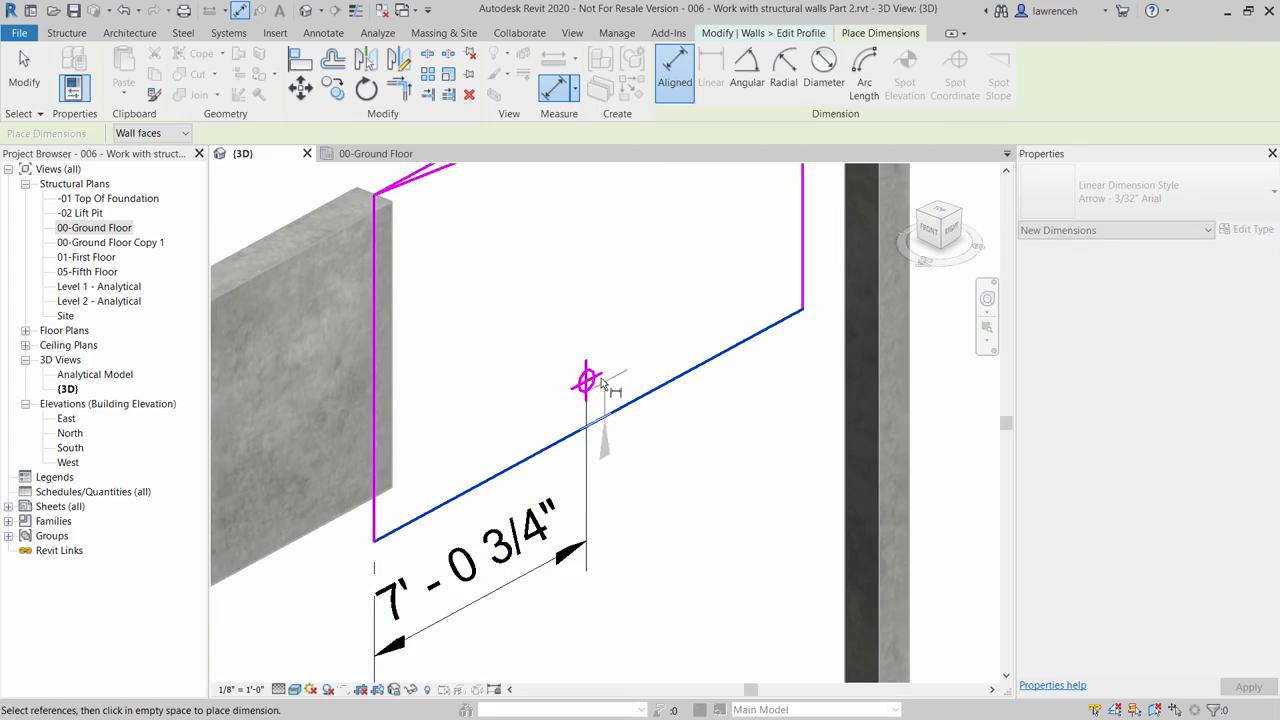
left_click(588, 381)
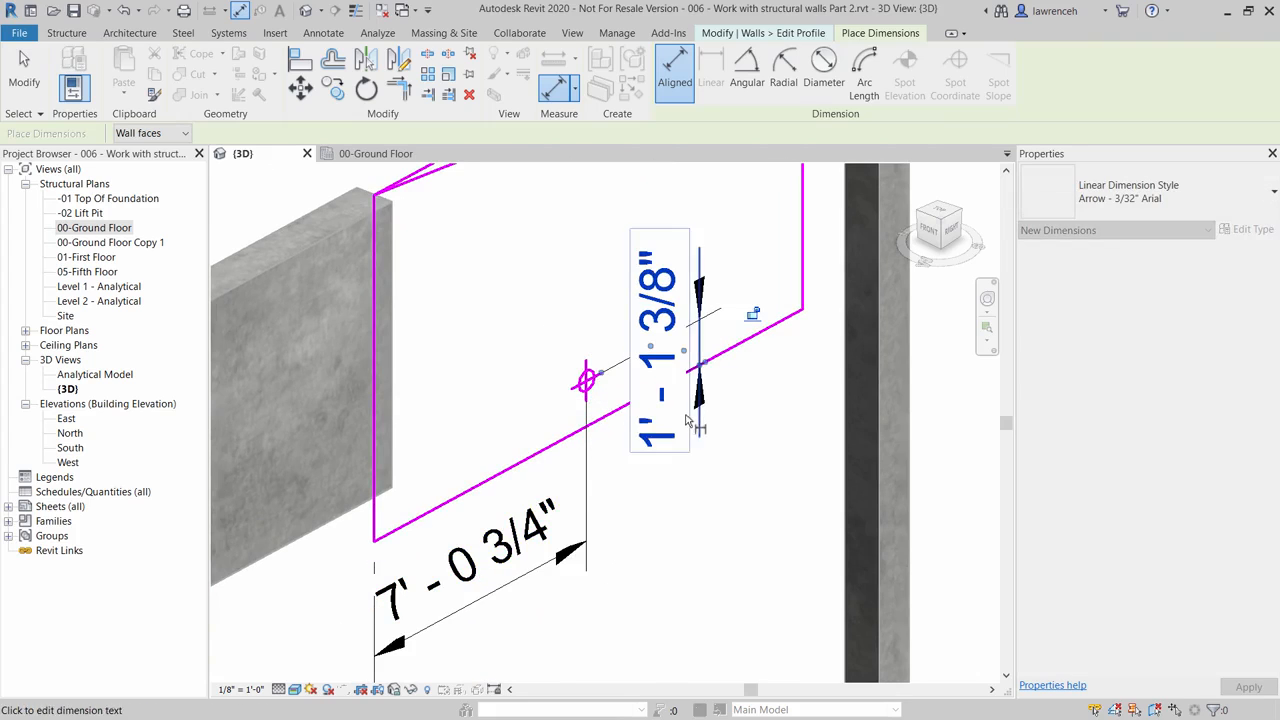
- Finish dimensioning and set the circle's center distance from the profile's vertical edge at the adjoining wall to 8'
left_click(699, 430)
key("Escape")
key("Escape")
left_click(586, 379)
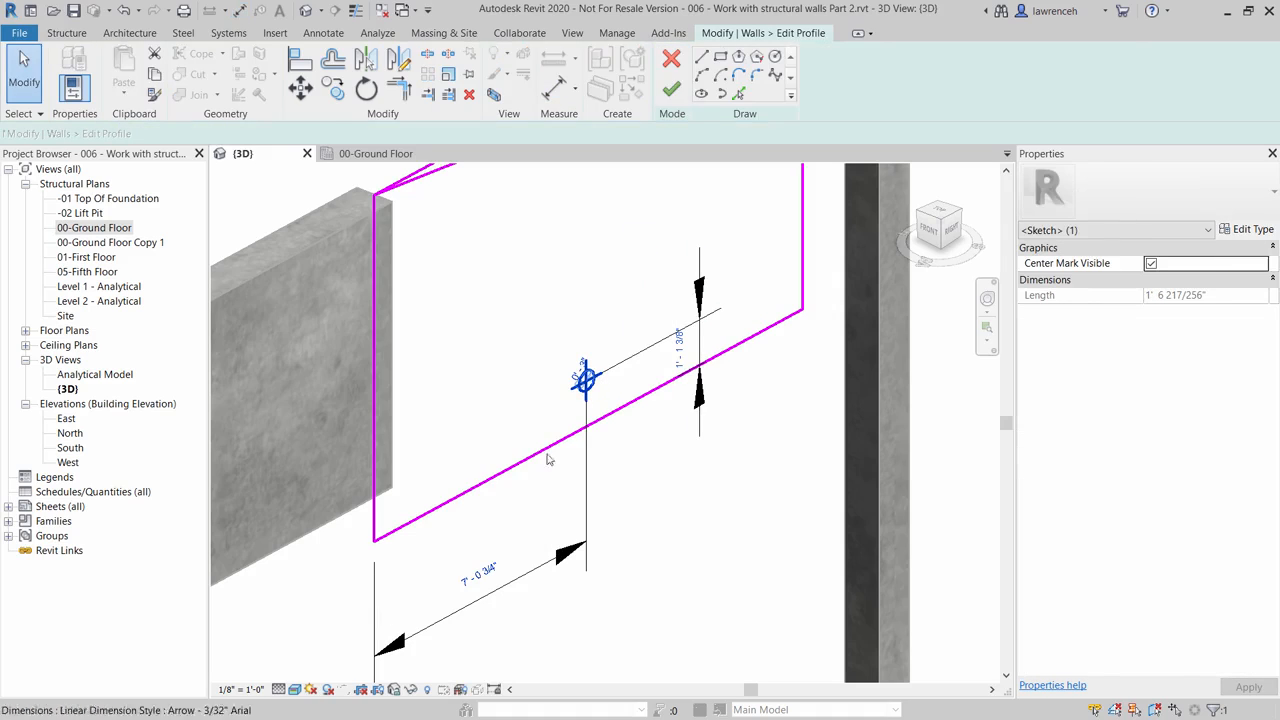
left_click(486, 574)
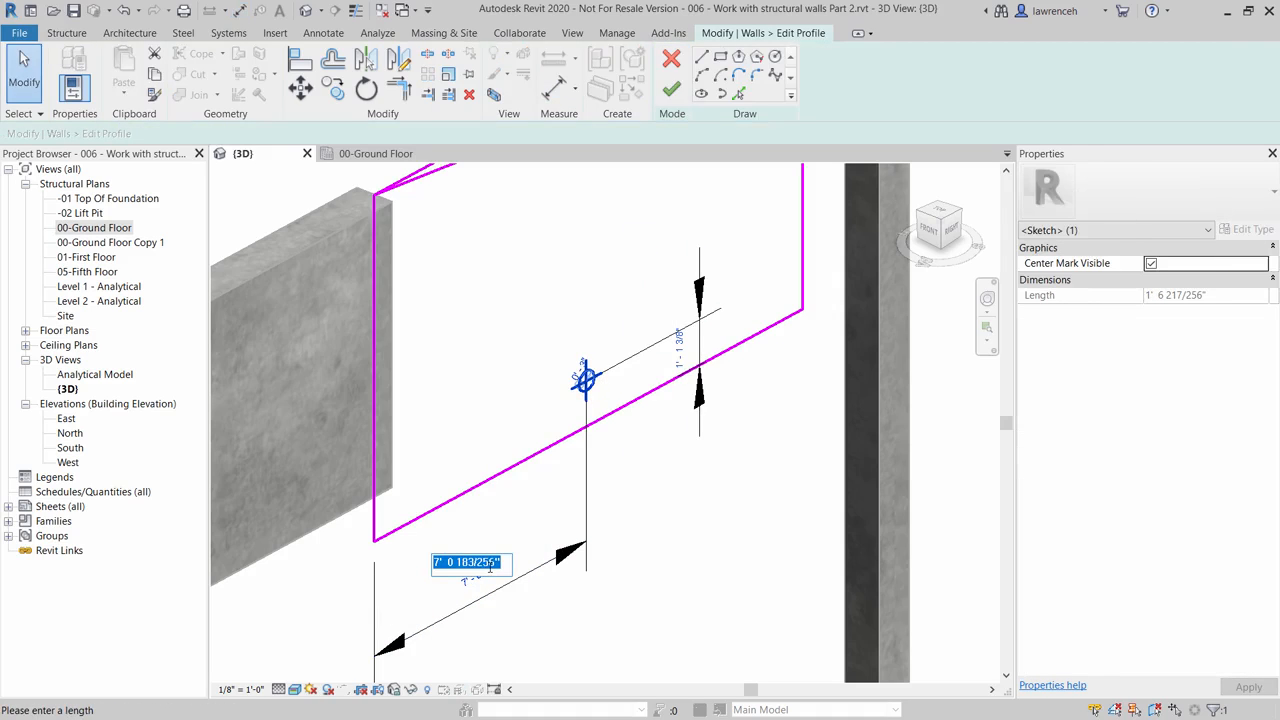
type("8")
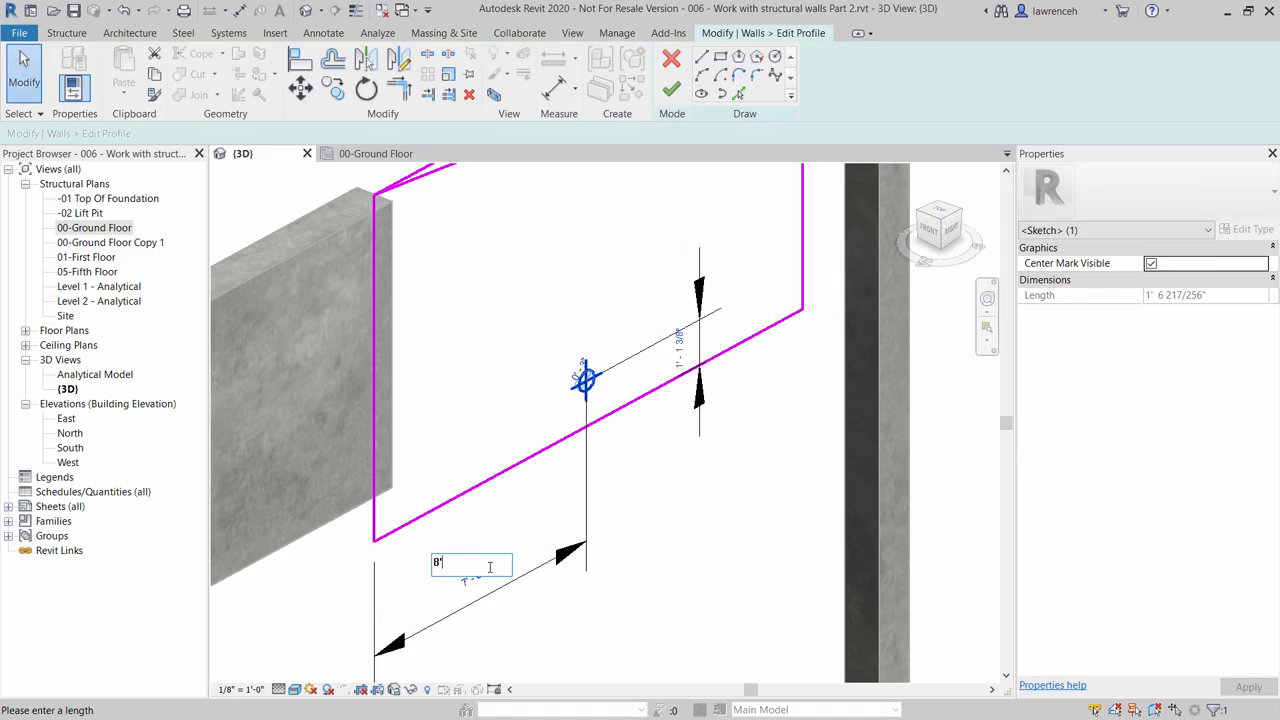
type("'")
key("Return")
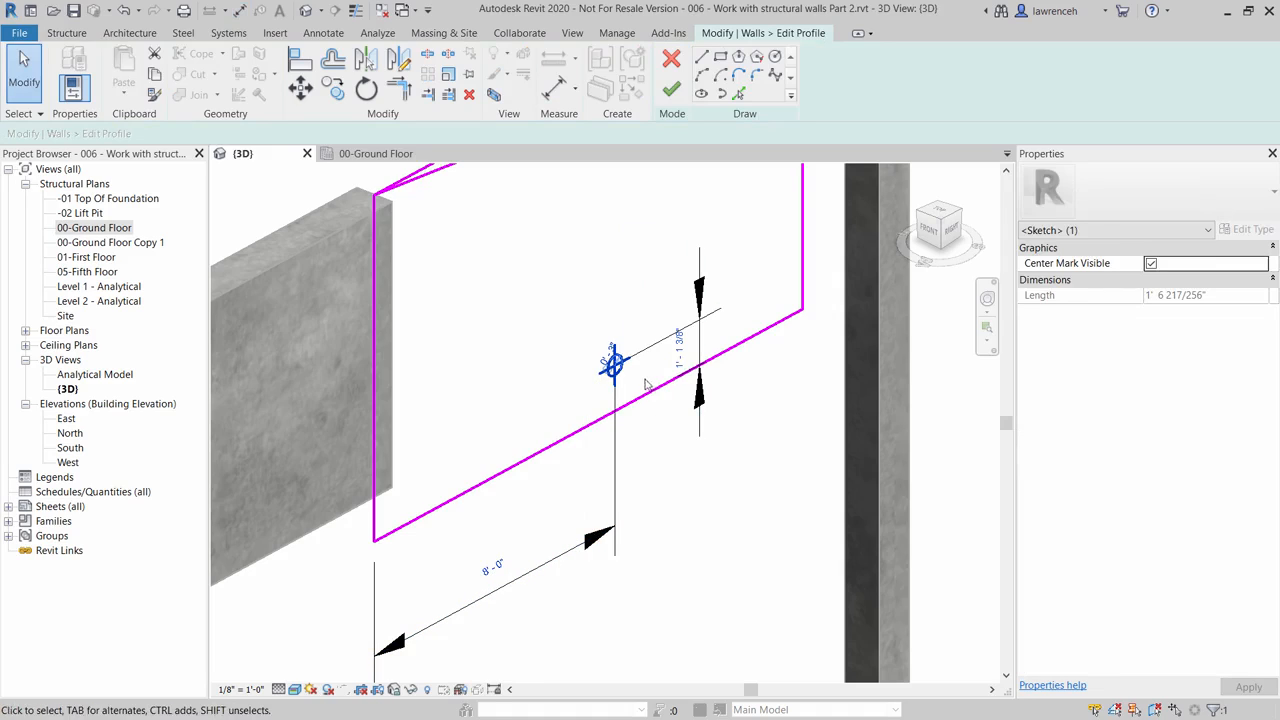
- Set the circle's center height above the profile's bottom edge to 1'
left_click(679, 346)
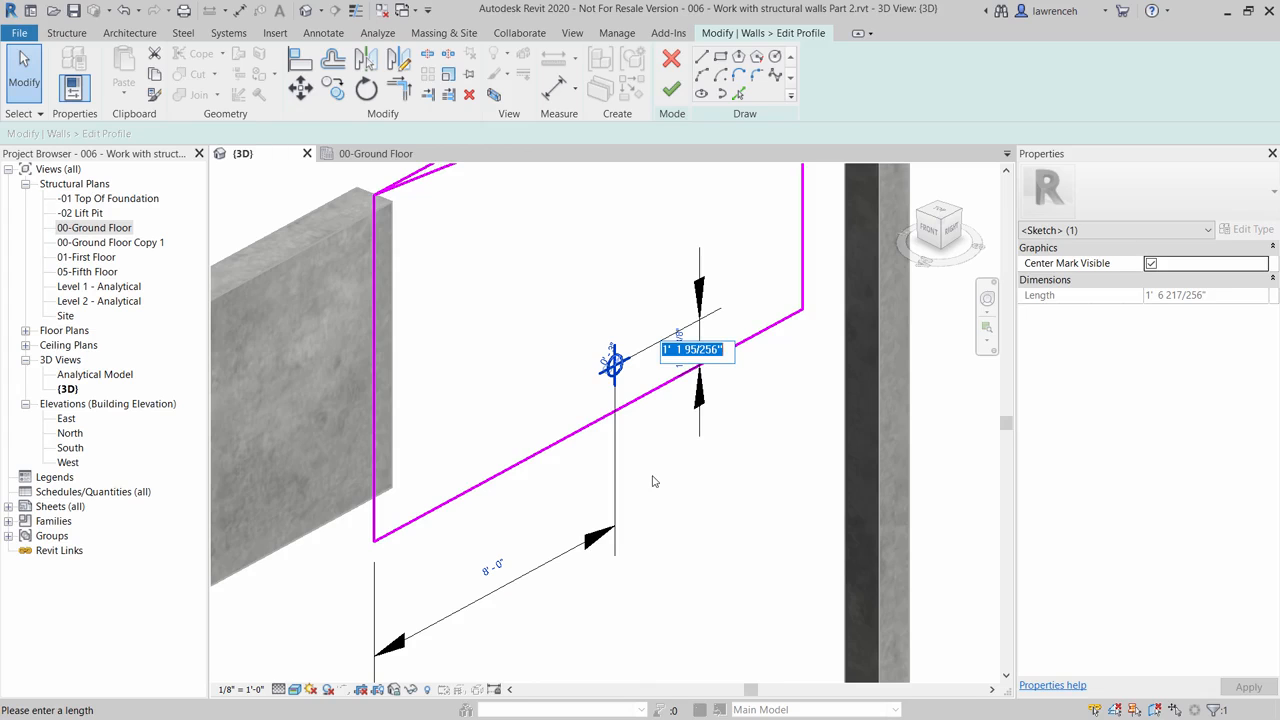
type("1")
key("Return")
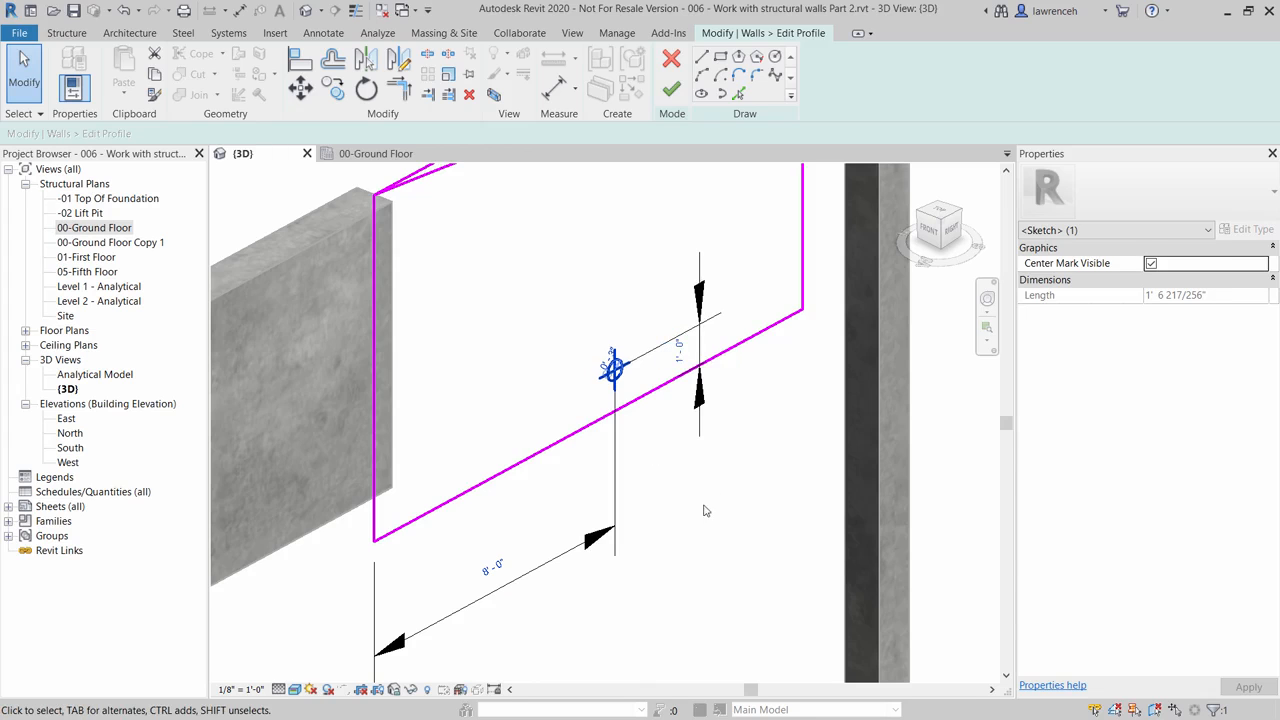
left_click(706, 512)
- Delete the profile's original top edge and trim the vertical edge at the free end to a corner with the sloped line
scroll(698, 516, "down", 1)
middle_click_drag(726, 508, 650, 618)
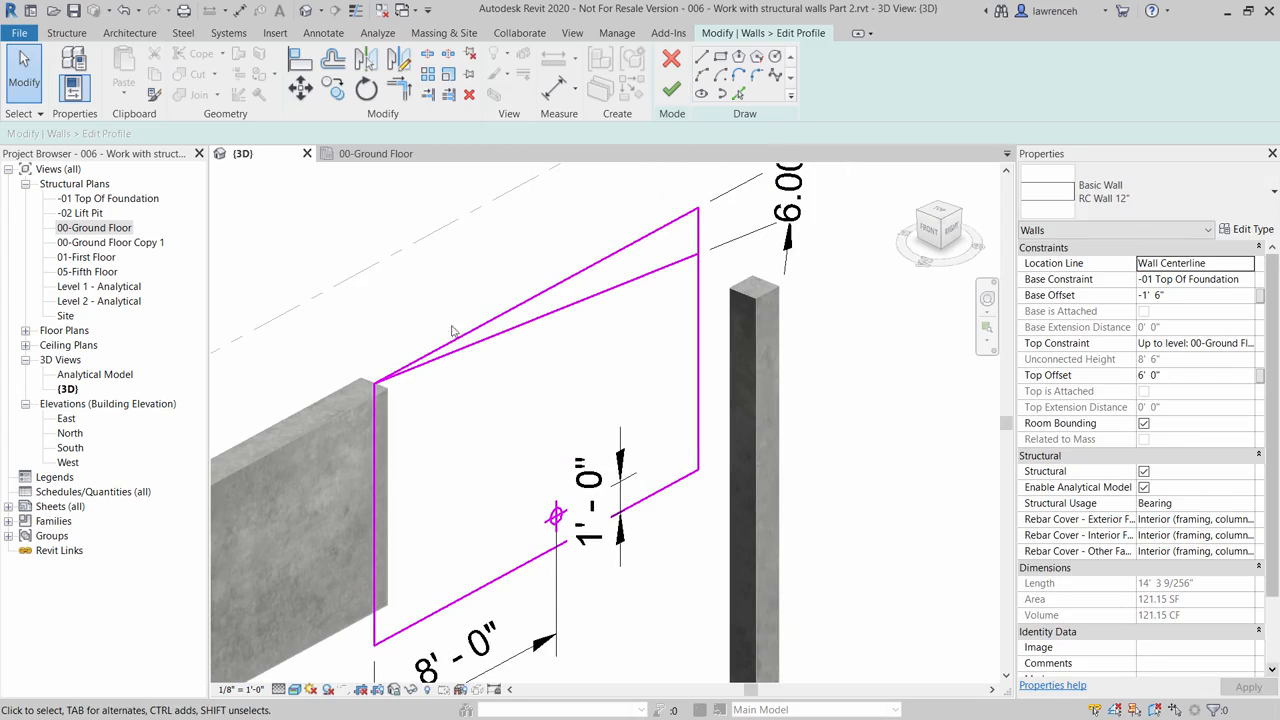
left_click(660, 233)
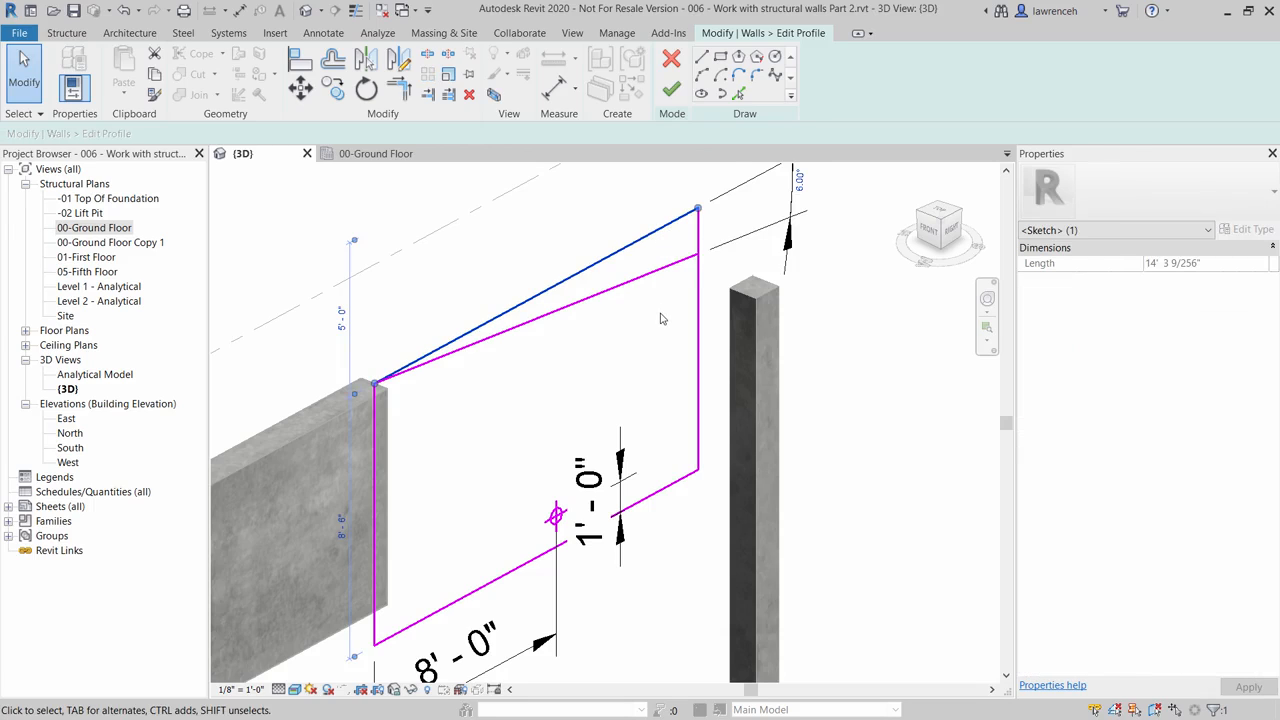
key("Delete")
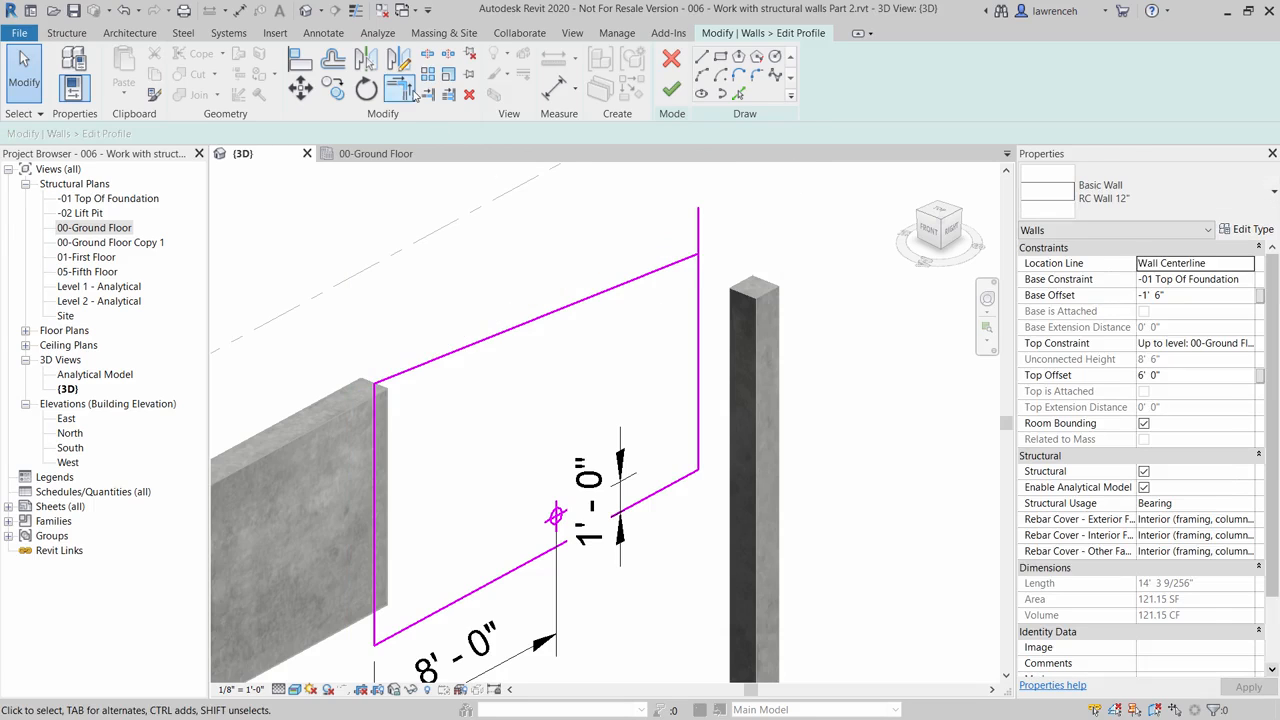
left_click(398, 88)
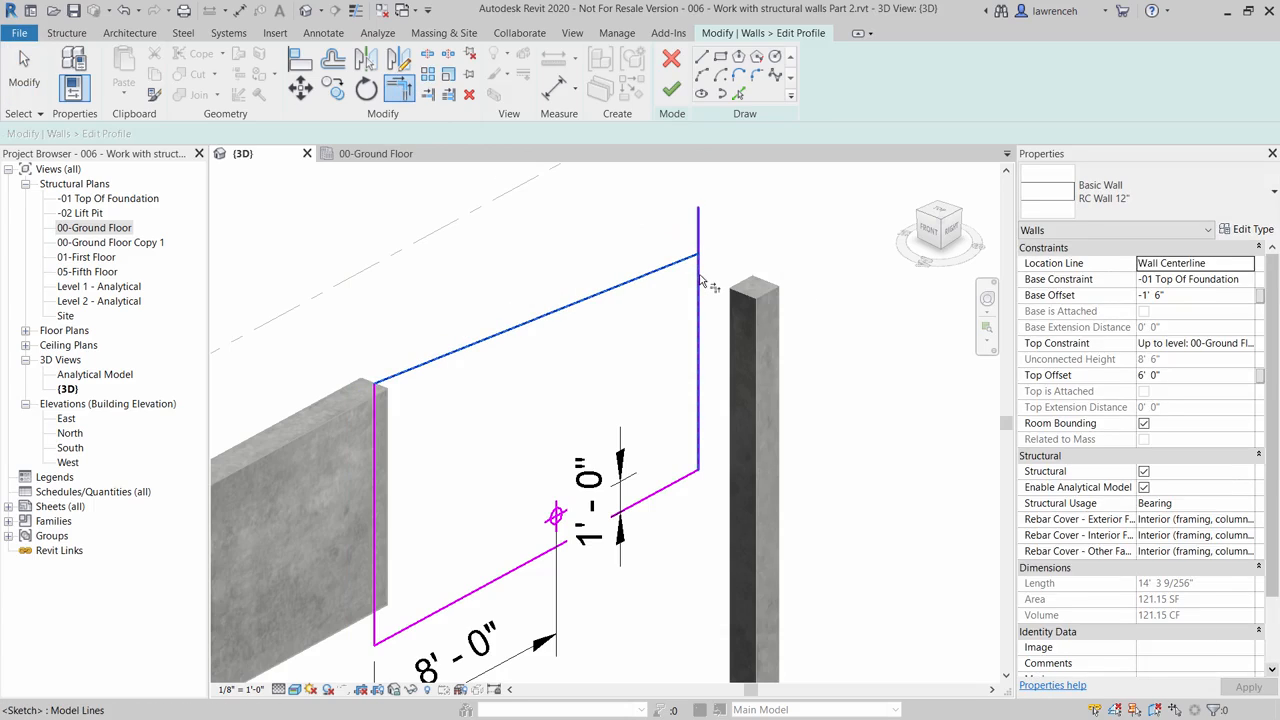
left_click(700, 280)
scroll(724, 251, "down", 1)
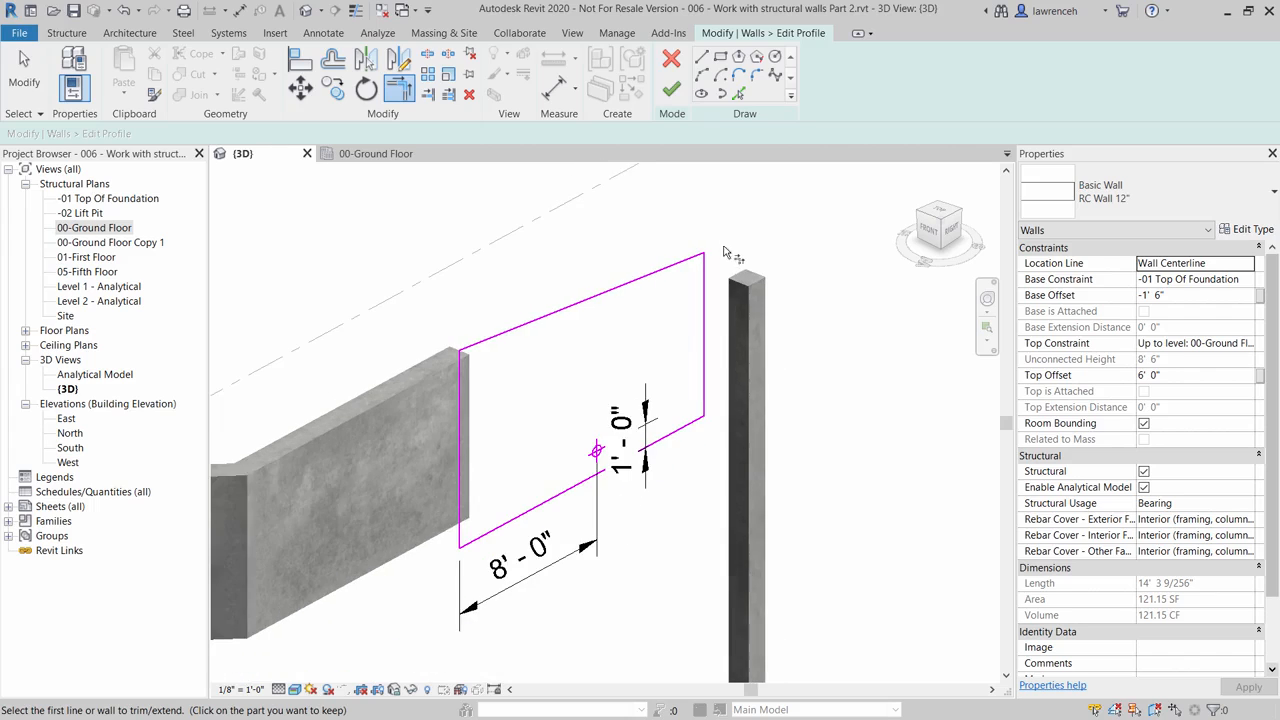
- Finish the wall profile edit and clear the wall selection
left_click(673, 92)
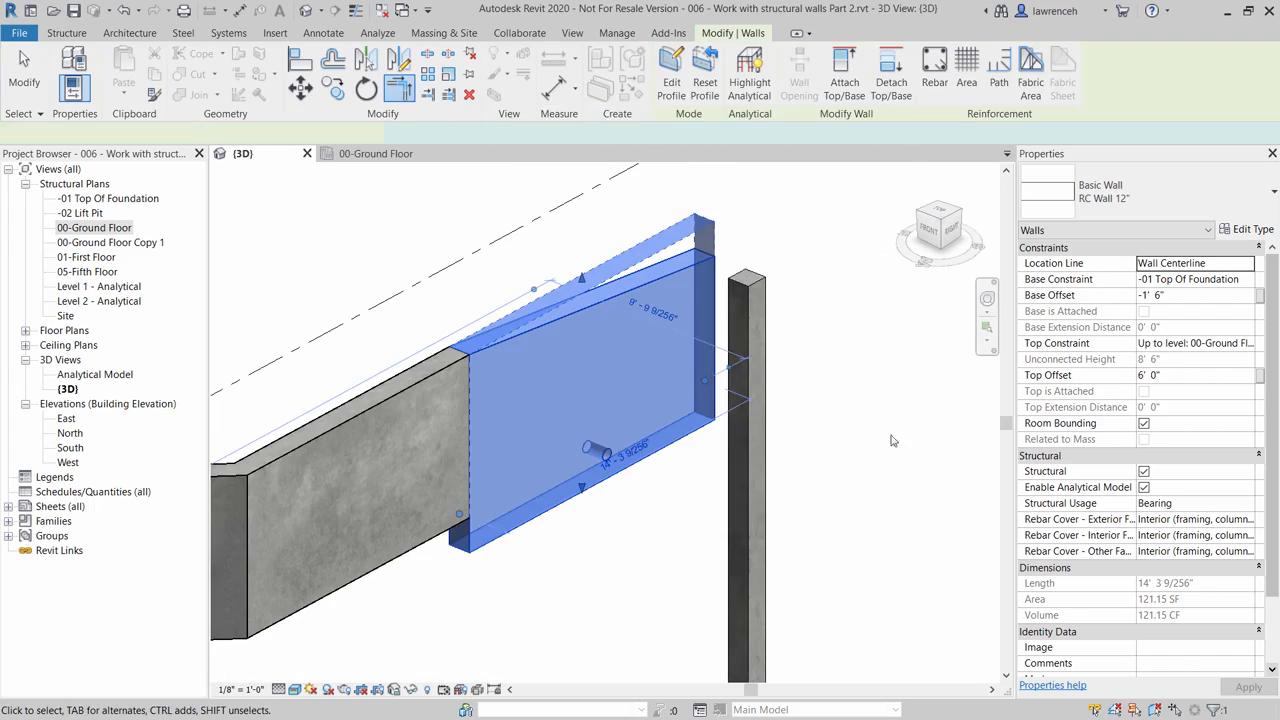
left_click(909, 452)
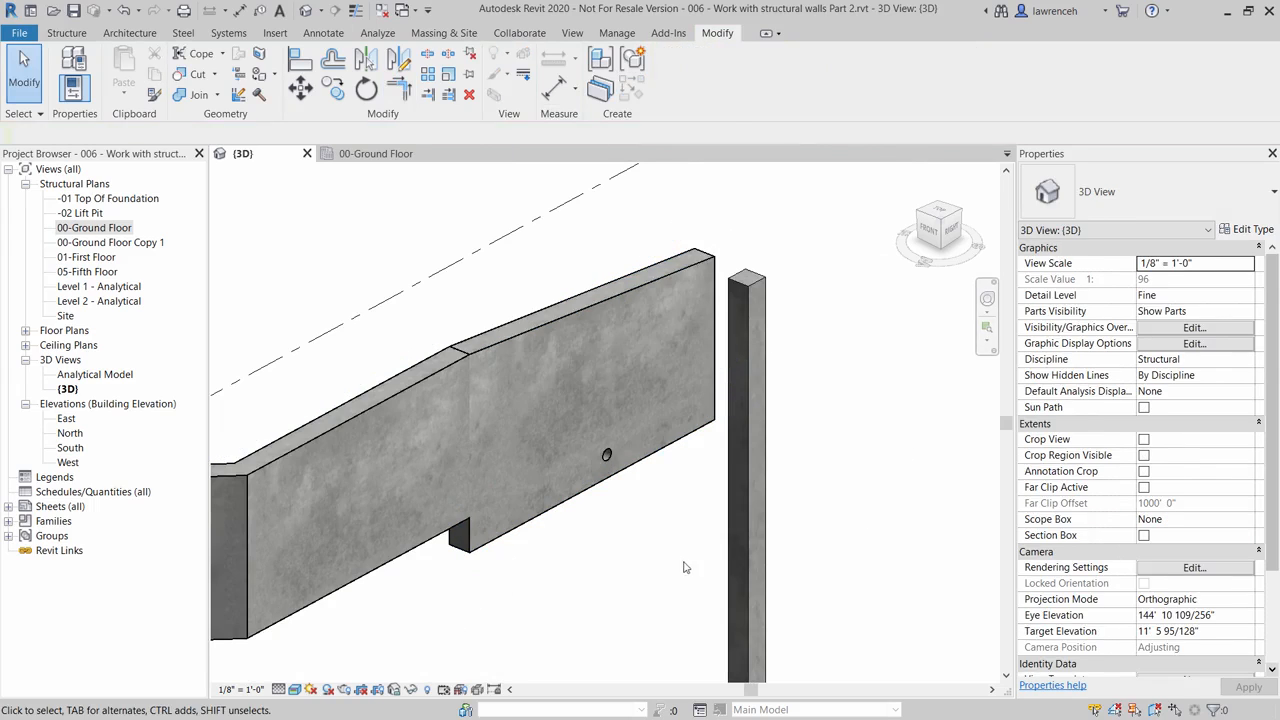
middle_click_drag(684, 567, 730, 507)
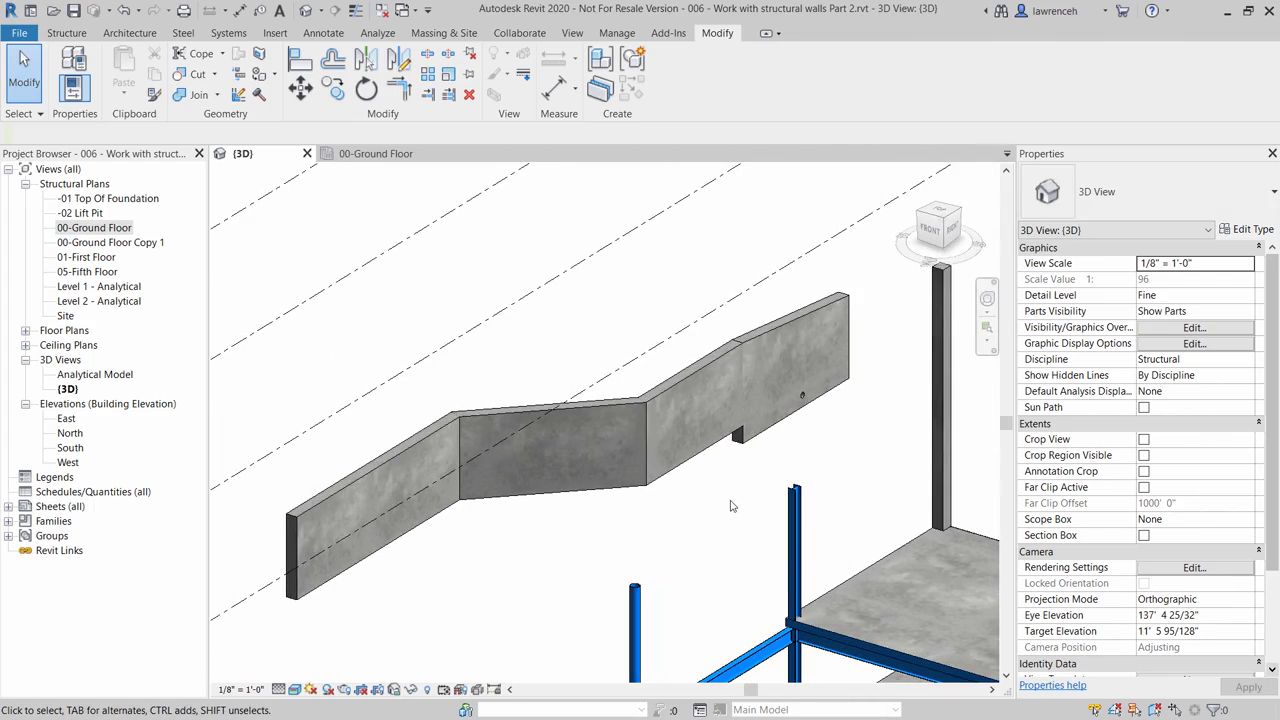